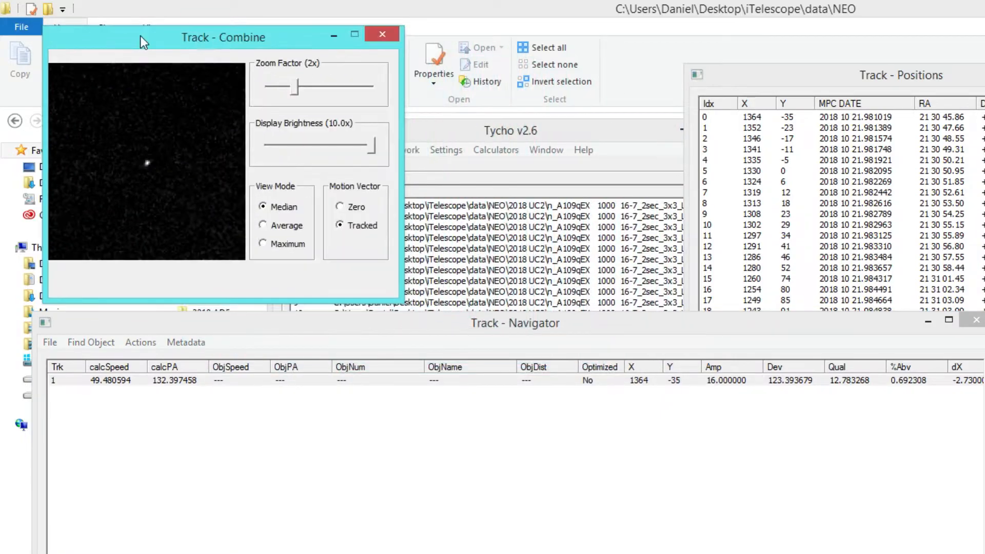
Step: Open track 1 in the Image Viewer, move the viewer beside the positions list and show the track's first position
{"action": "left_click", "coordinate": [552, 385]}
{"action": "left_click_drag", "start_coordinate": [573, 176], "coordinate": [380, 45]}
{"action": "left_click", "coordinate": [752, 119]}
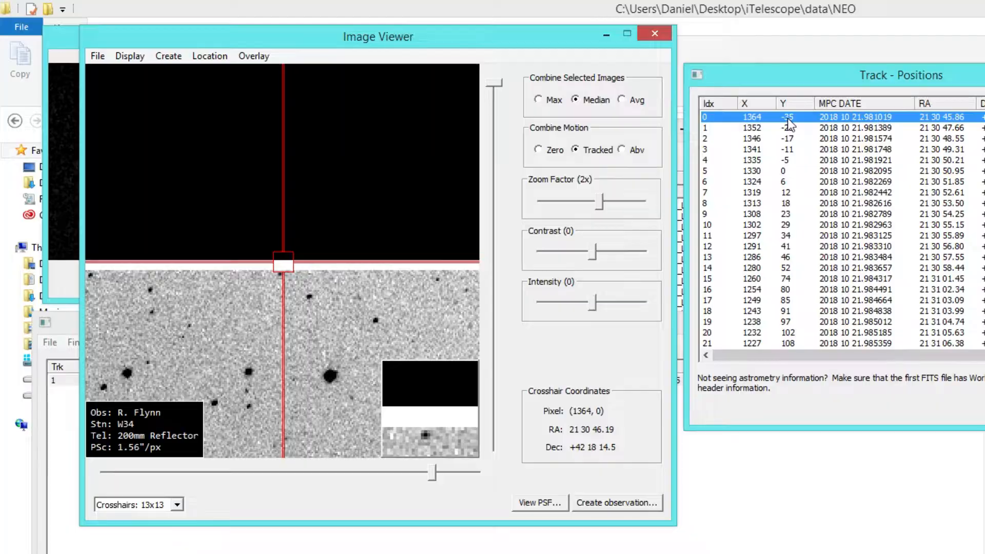
Step: Examine the object along track 1 by stepping forward and back through its listed positions in the Image Viewer
{"action": "key", "text": "Down"}
{"action": "key", "text": "Down"}
{"action": "key", "text": "Down"}
{"action": "key", "text": "Down"}
{"action": "key", "text": "Down"}
{"action": "key", "text": "Down"}
{"action": "key", "text": "Down"}
{"action": "key", "text": "Down"}
{"action": "key", "text": "Down"}
{"action": "key", "text": "Down"}
{"action": "key", "text": "Down"}
{"action": "key", "text": "Down"}
{"action": "key", "text": "Down"}
{"action": "key", "text": "Down"}
{"action": "key", "text": "Down"}
{"action": "key", "text": "Down"}
{"action": "key", "text": "Down"}
{"action": "key", "text": "Down"}
{"action": "key", "text": "Down"}
{"action": "key", "text": "Down"}
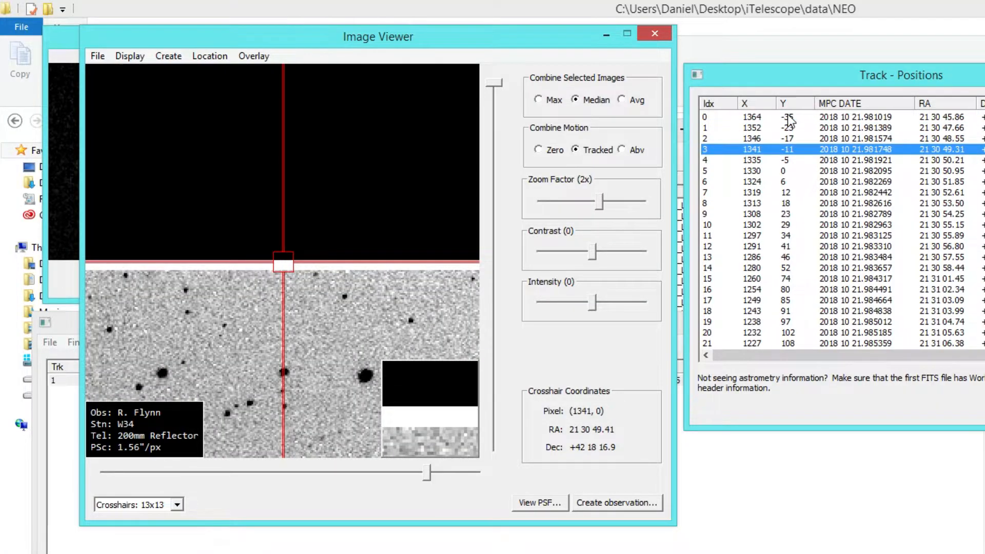
{"action": "key", "text": "Down"}
{"action": "key", "text": "Down"}
{"action": "key", "text": "Down"}
{"action": "key", "text": "Down"}
{"action": "key", "text": "Down"}
{"action": "key", "text": "Down"}
{"action": "key", "text": "Down"}
{"action": "key", "text": "Down"}
{"action": "key", "text": "Down"}
{"action": "key", "text": "Down"}
{"action": "key", "text": "Down"}
{"action": "key", "text": "Down"}
{"action": "key", "text": "Down"}
{"action": "key", "text": "Down"}
{"action": "key", "text": "Down"}
{"action": "key", "text": "Down"}
{"action": "key", "text": "Down"}
{"action": "key", "text": "Down"}
{"action": "key", "text": "Down"}
{"action": "key", "text": "Down"}
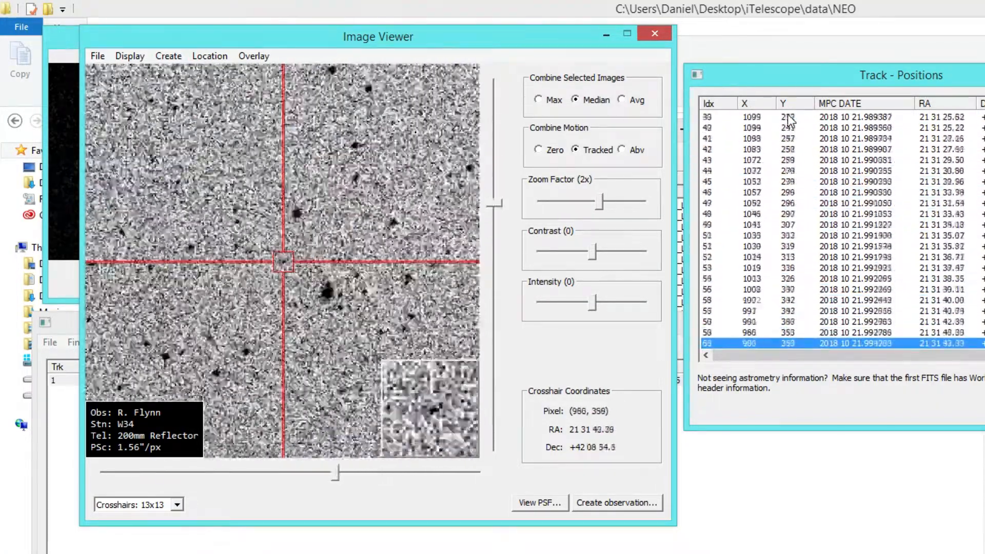
{"action": "key", "text": "Up"}
{"action": "key", "text": "Up"}
{"action": "key", "text": "Up"}
{"action": "key", "text": "Up"}
{"action": "key", "text": "Up"}
{"action": "key", "text": "Up"}
{"action": "key", "text": "Up"}
{"action": "key", "text": "Up"}
{"action": "key", "text": "Up"}
{"action": "key", "text": "Up"}
{"action": "key", "text": "Up"}
{"action": "key", "text": "Up"}
{"action": "key", "text": "Up"}
{"action": "key", "text": "Up"}
{"action": "key", "text": "Up"}
{"action": "key", "text": "Up"}
{"action": "key", "text": "Up"}
{"action": "key", "text": "Up"}
{"action": "key", "text": "Up"}
{"action": "key", "text": "Up"}
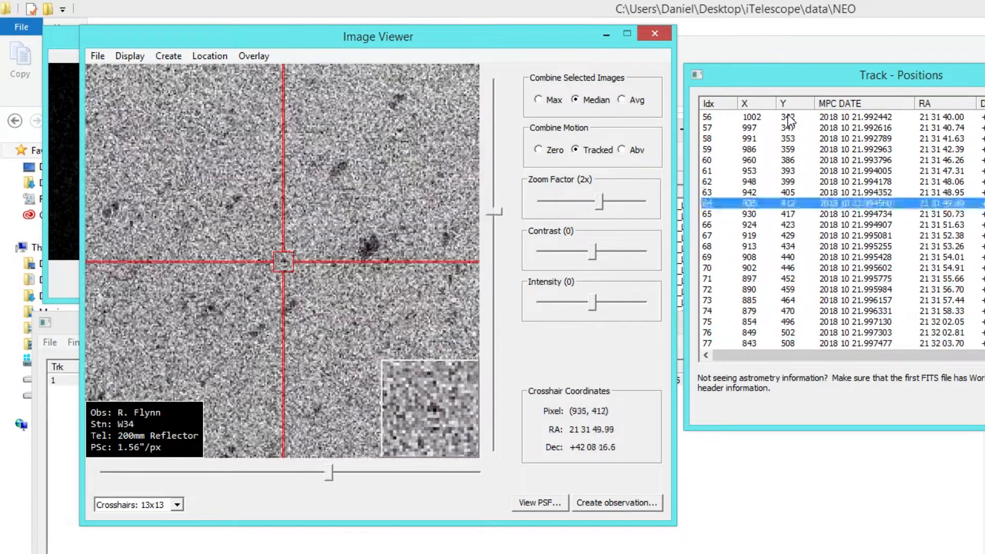
{"action": "key", "text": "Up"}
{"action": "key", "text": "Up"}
{"action": "key", "text": "Up"}
{"action": "key", "text": "Up"}
{"action": "key", "text": "Up"}
{"action": "key", "text": "Up"}
{"action": "key", "text": "Up"}
{"action": "key", "text": "Up"}
{"action": "key", "text": "Up"}
{"action": "key", "text": "Up"}
{"action": "key", "text": "Up"}
{"action": "key", "text": "Up"}
{"action": "key", "text": "Up"}
{"action": "key", "text": "Up"}
{"action": "key", "text": "Up"}
{"action": "key", "text": "Up"}
{"action": "key", "text": "Up"}
{"action": "key", "text": "Up"}
{"action": "key", "text": "Up"}
{"action": "key", "text": "Up"}
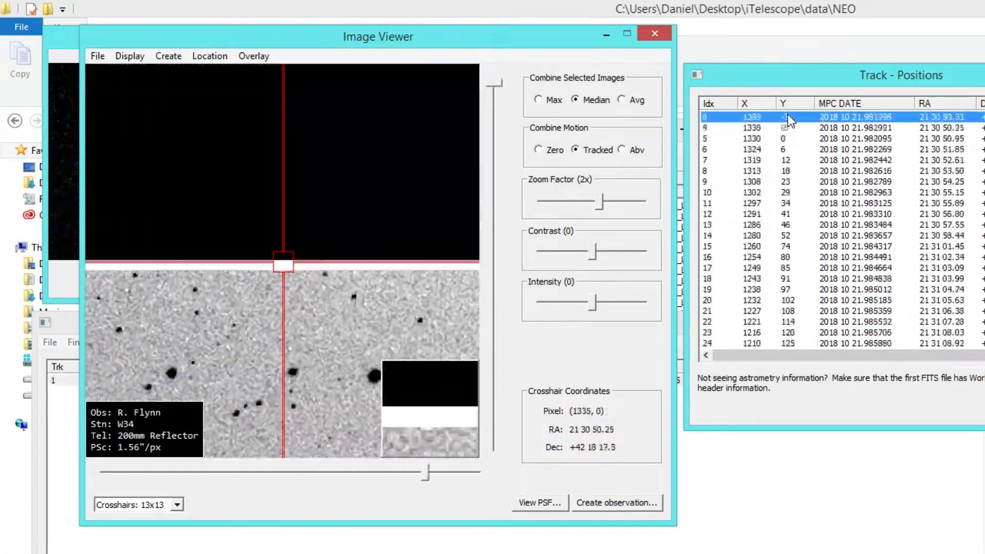
Step: Load the star catalog into the Track Navigator and acknowledge the completion notice
{"action": "left_click", "coordinate": [744, 489]}
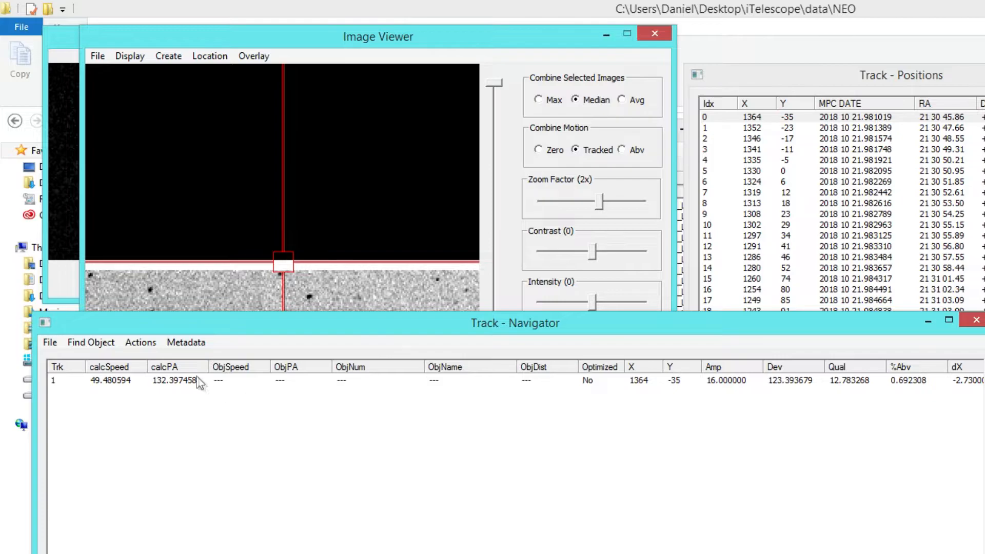
{"action": "left_click", "coordinate": [51, 346]}
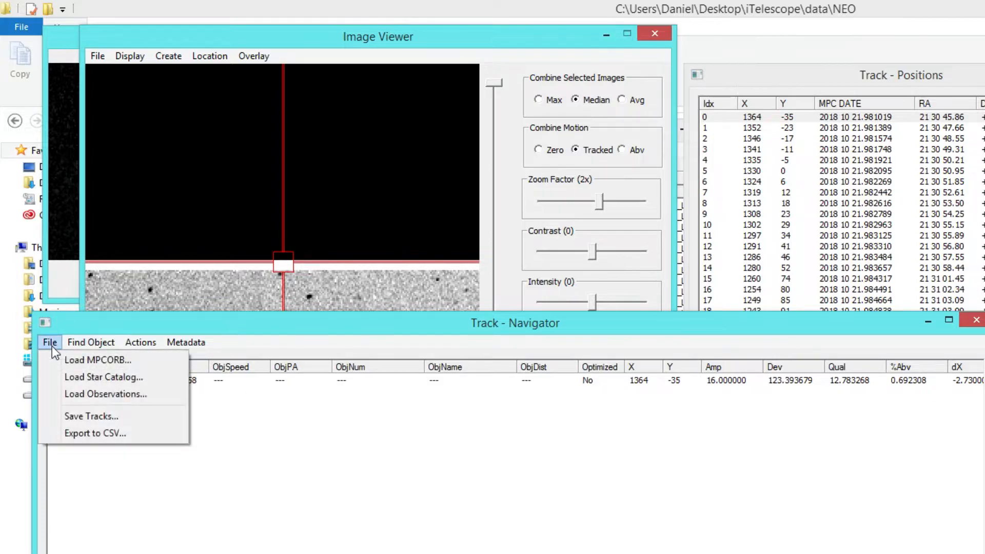
{"action": "left_click", "coordinate": [64, 381]}
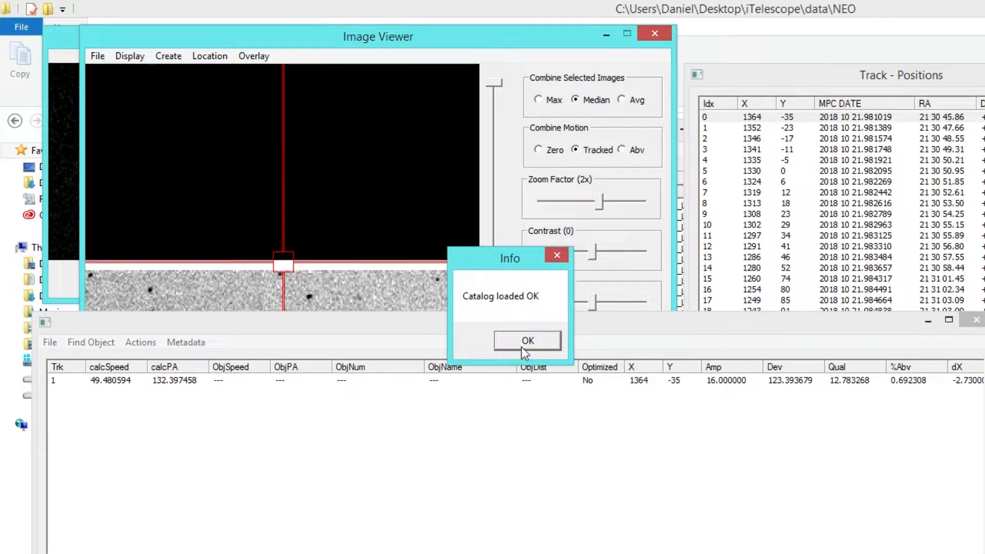
{"action": "left_click", "coordinate": [522, 345]}
Step: Optimize track 1 and start verifying it, with the Verify Track dialog and Image Viewer arranged side by side
{"action": "right_click", "coordinate": [478, 381]}
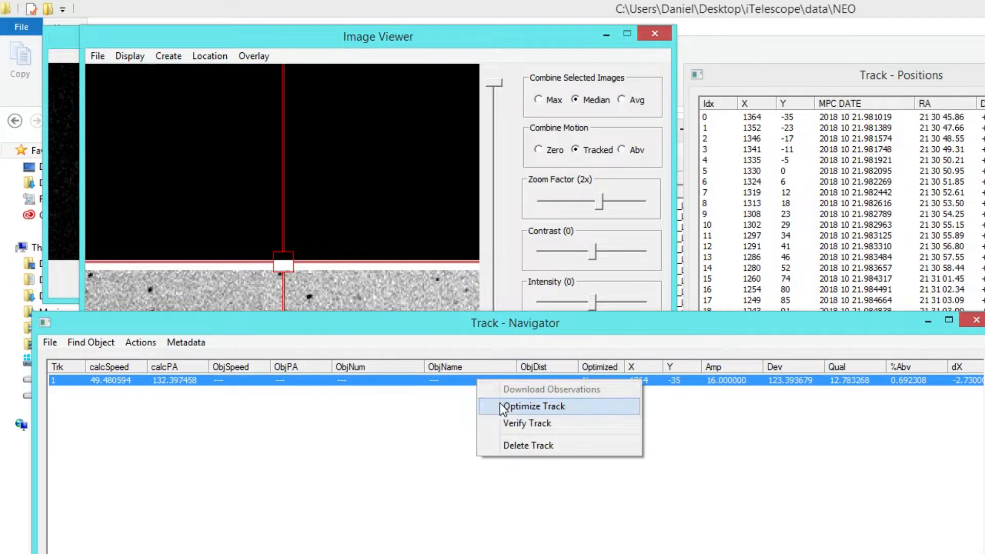
{"action": "left_click", "coordinate": [502, 407]}
{"action": "right_click", "coordinate": [488, 383]}
{"action": "left_click", "coordinate": [534, 426]}
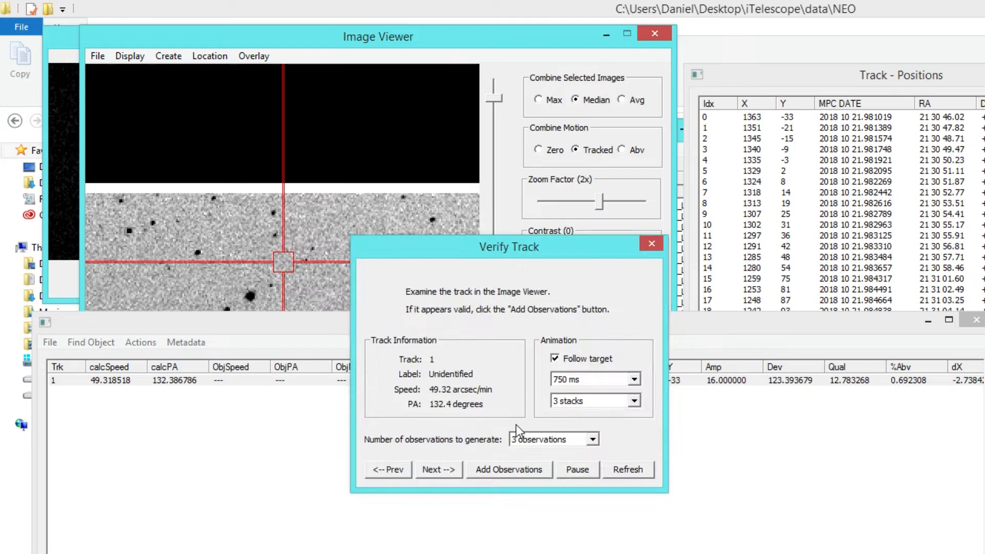
{"action": "left_click_drag", "start_coordinate": [494, 246], "coordinate": [159, 247]}
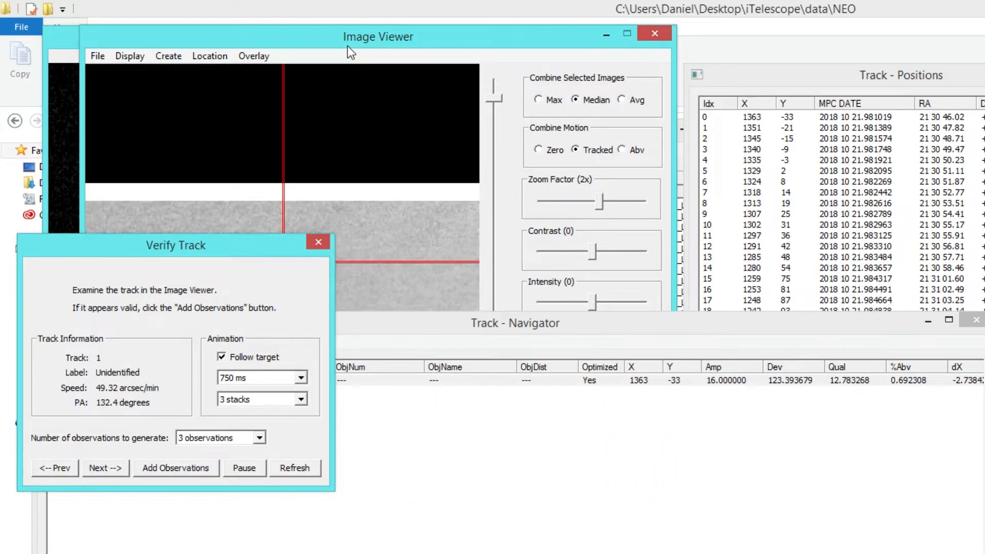
{"action": "left_click_drag", "start_coordinate": [347, 46], "coordinate": [591, 66]}
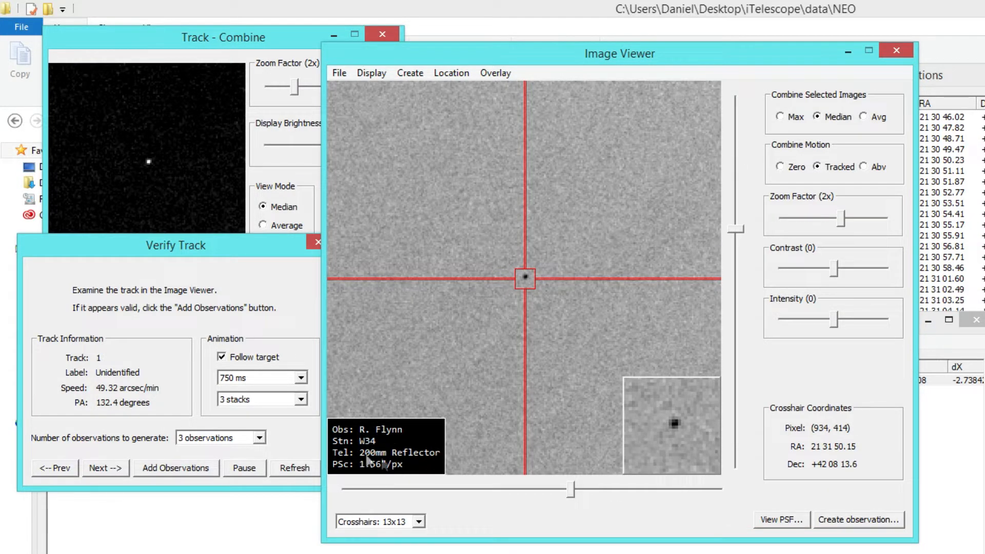
Step: Add 3 observations for the verified track, giving the object the provisional ID 2018 UC2
{"action": "left_click", "coordinate": [205, 467]}
{"action": "left_click", "coordinate": [186, 328]}
{"action": "type", "text": "2018 UC2"}
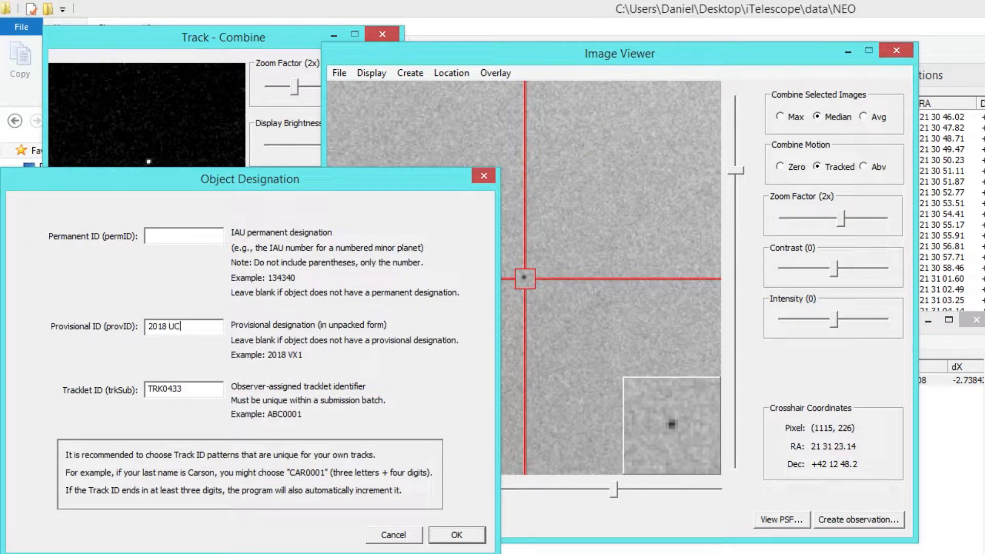
{"action": "left_click", "coordinate": [454, 537]}
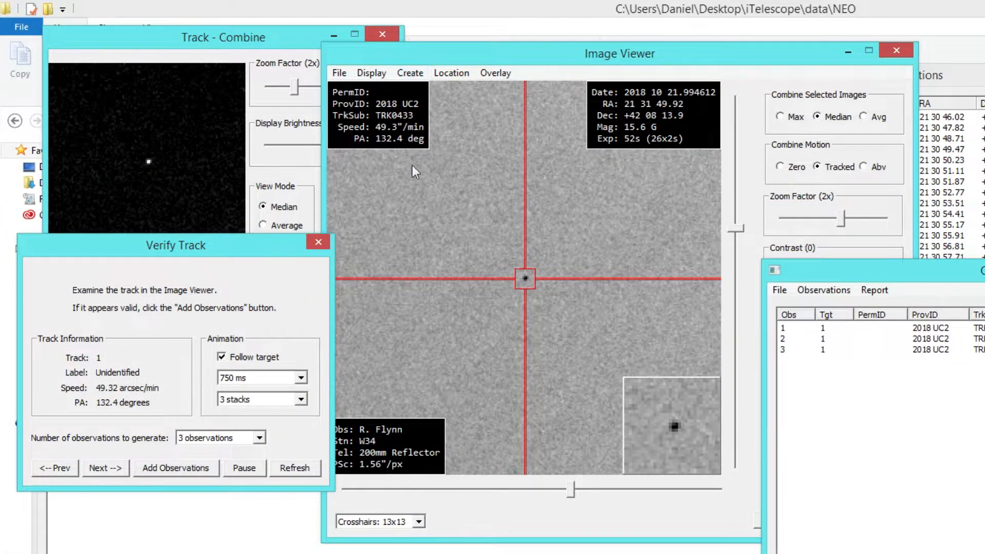
Step: Open the Image Viewer's overlay settings and place the dialog so the image overlays are unobstructed
{"action": "left_click_drag", "start_coordinate": [641, 56], "coordinate": [456, 50]}
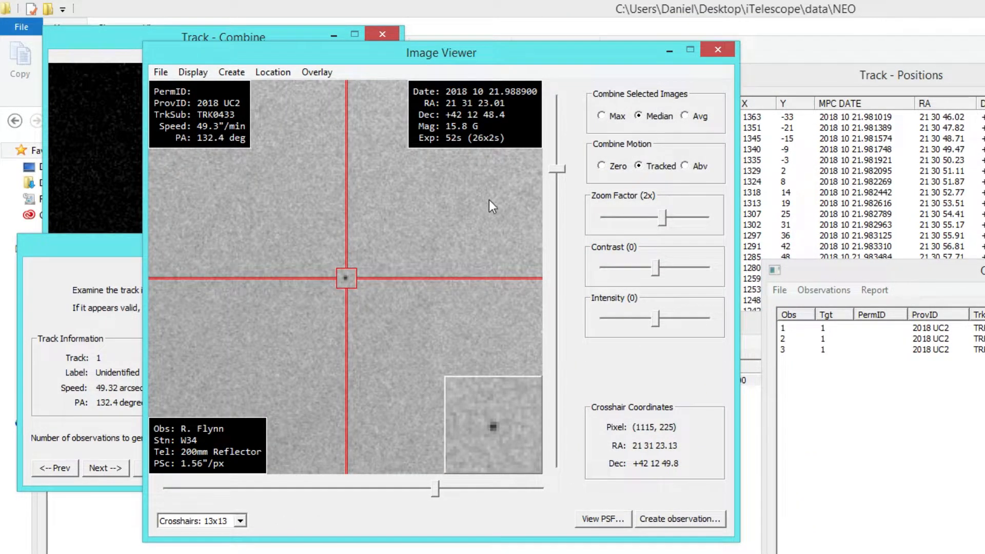
{"action": "left_click", "coordinate": [311, 72]}
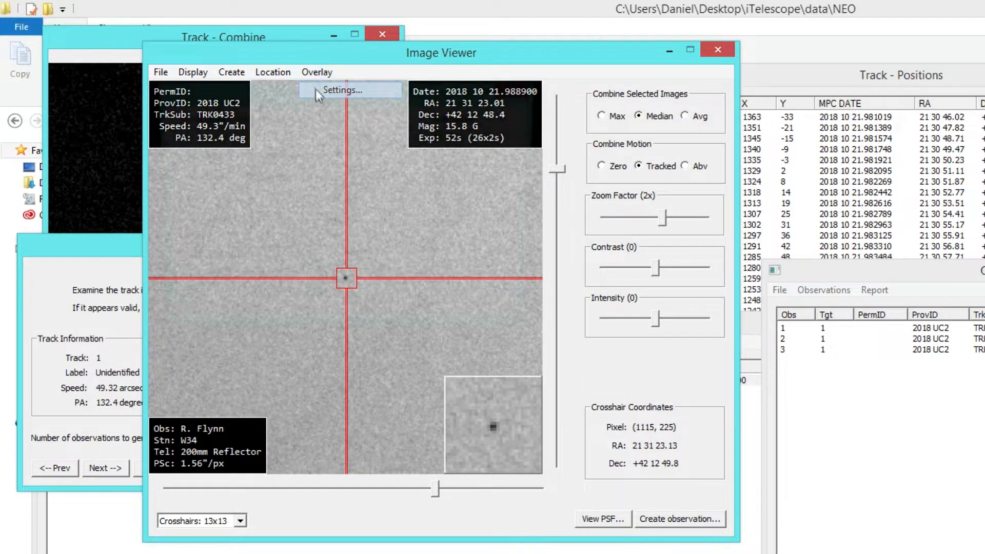
{"action": "left_click", "coordinate": [315, 88]}
{"action": "left_click_drag", "start_coordinate": [366, 100], "coordinate": [867, 211]}
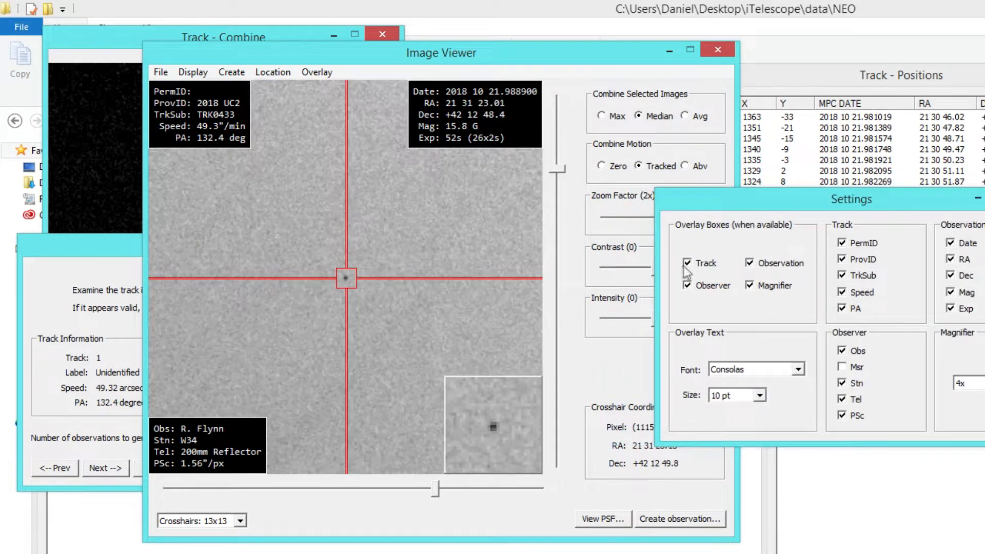
Step: Switch the Track, Observer, Magnifier and Observation overlay boxes off and on again
{"action": "left_click", "coordinate": [687, 263]}
{"action": "left_click", "coordinate": [688, 286]}
{"action": "left_click", "coordinate": [749, 286]}
{"action": "left_click", "coordinate": [750, 263]}
{"action": "left_click", "coordinate": [687, 263]}
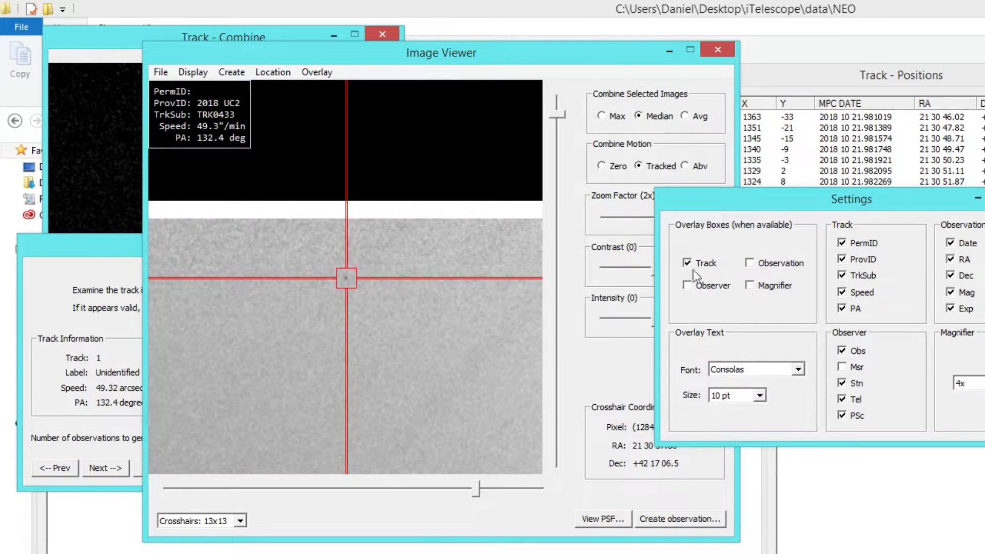
{"action": "left_click", "coordinate": [687, 286]}
{"action": "left_click", "coordinate": [749, 285]}
{"action": "left_click", "coordinate": [750, 263]}
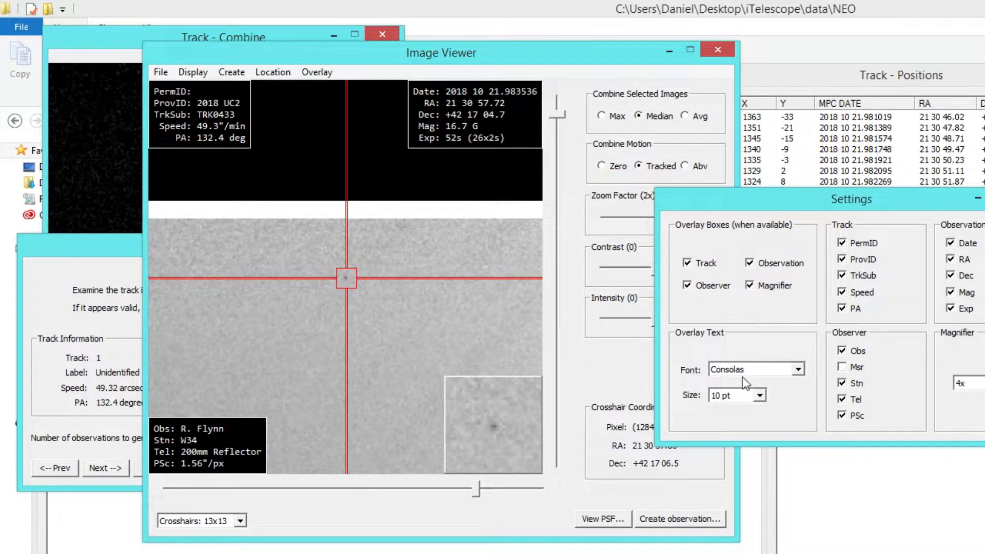
Step: Try the overlay text in Comic Sans MS at 12 pt, and restore it to Consolas at 10 pt
{"action": "left_click", "coordinate": [743, 372]}
{"action": "left_click", "coordinate": [735, 403]}
{"action": "left_click", "coordinate": [722, 396]}
{"action": "left_click", "coordinate": [729, 432]}
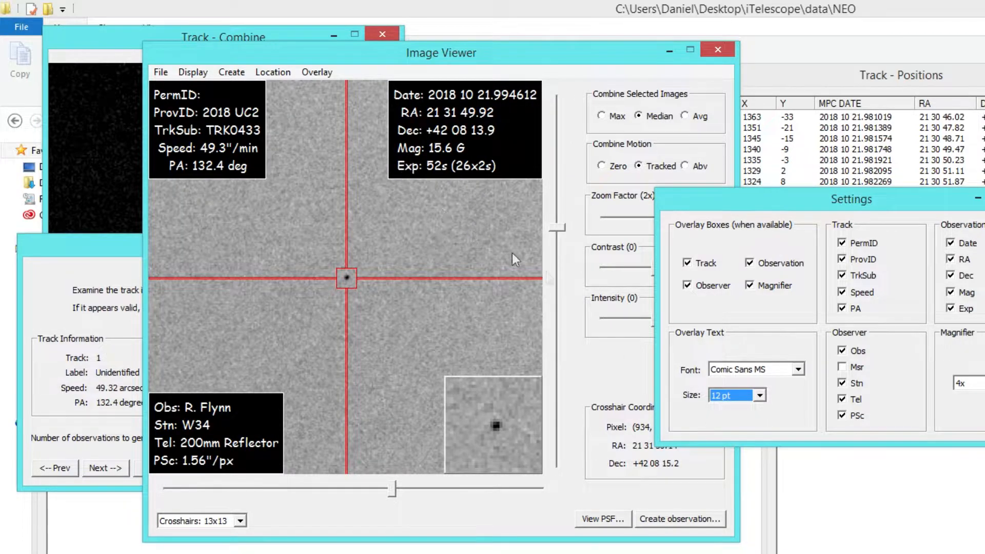
{"action": "left_click", "coordinate": [737, 399]}
{"action": "left_click", "coordinate": [737, 409]}
{"action": "left_click", "coordinate": [737, 371]}
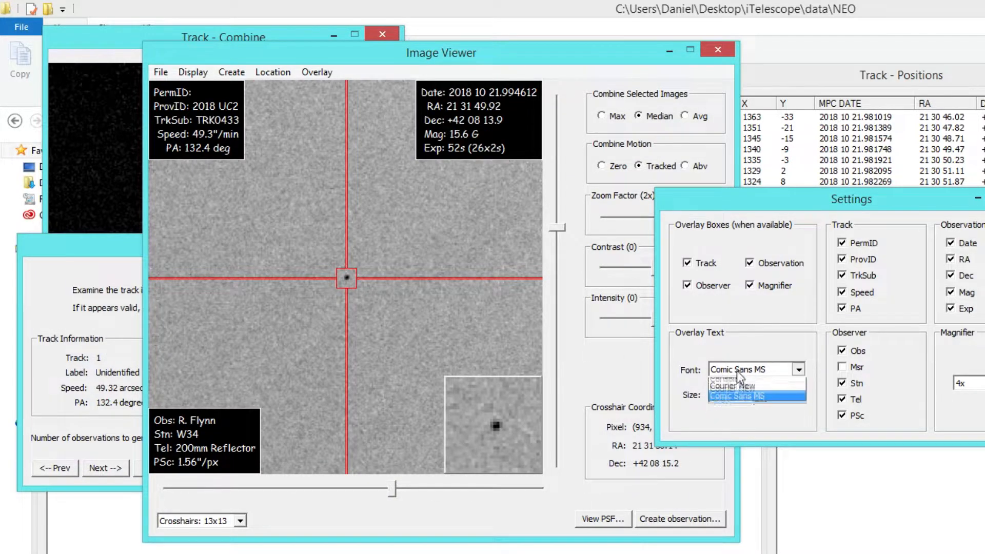
{"action": "left_click", "coordinate": [737, 382]}
Step: Turn the PermID, ProvID, TrkSub, Speed and PA entries of the Track overlay off and on again
{"action": "left_click_drag", "start_coordinate": [795, 203], "coordinate": [710, 202]}
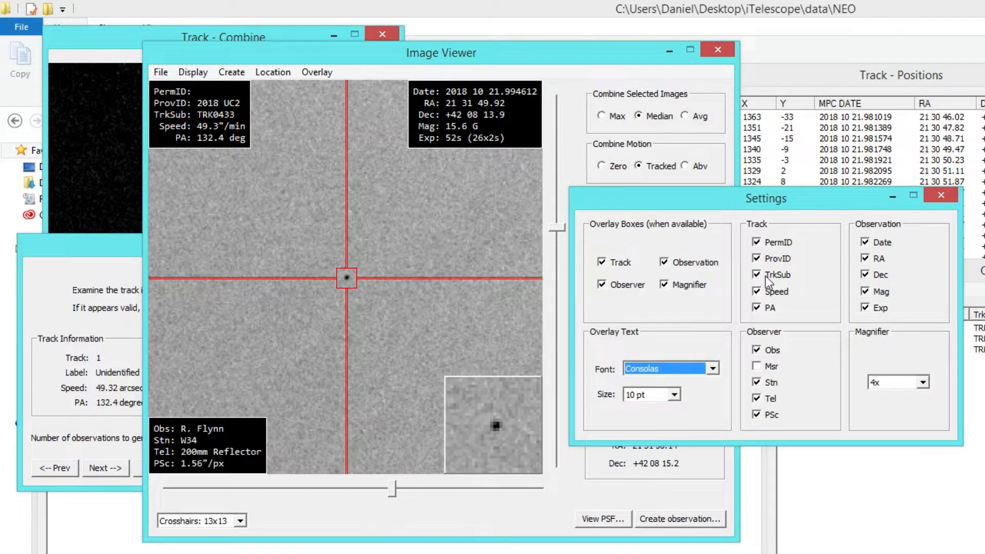
{"action": "left_click", "coordinate": [768, 237]}
{"action": "left_click", "coordinate": [768, 258]}
{"action": "left_click", "coordinate": [767, 275]}
{"action": "left_click", "coordinate": [768, 291]}
{"action": "left_click", "coordinate": [768, 307]}
{"action": "left_click", "coordinate": [767, 306]}
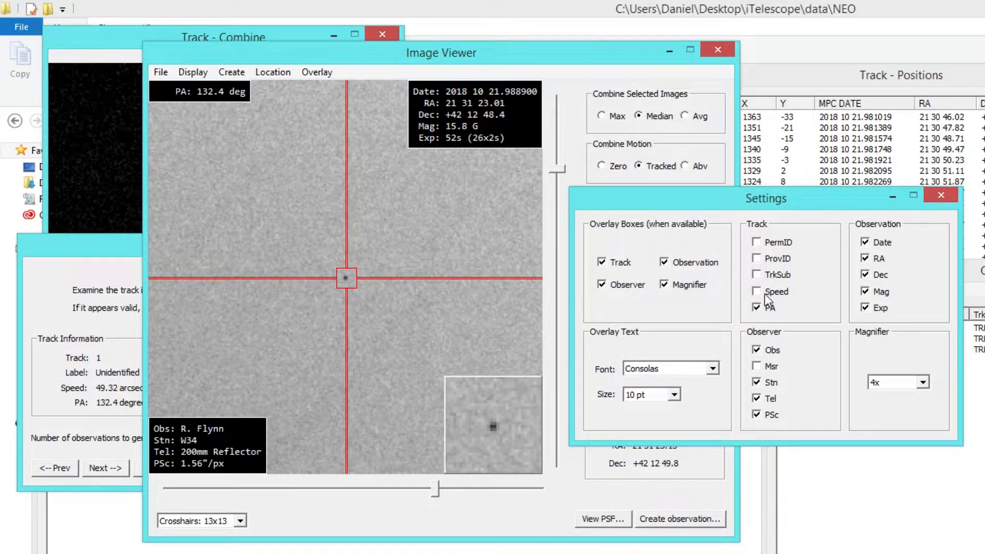
{"action": "left_click", "coordinate": [767, 291]}
{"action": "left_click", "coordinate": [767, 274]}
{"action": "left_click", "coordinate": [767, 258]}
{"action": "left_click", "coordinate": [770, 242]}
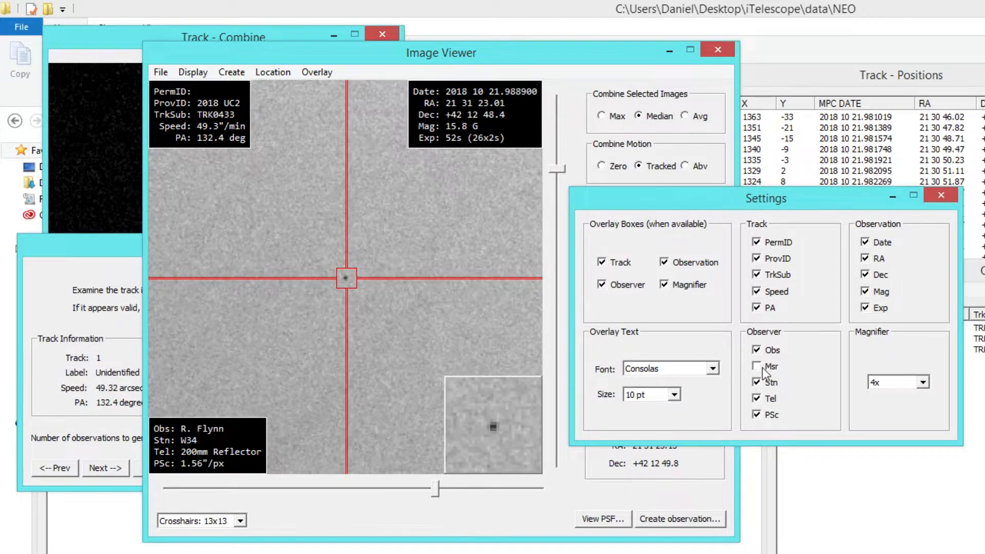
Step: Toggle the Msr entry of the Observer overlay box and reposition the overlay settings dialog
{"action": "left_click", "coordinate": [761, 368]}
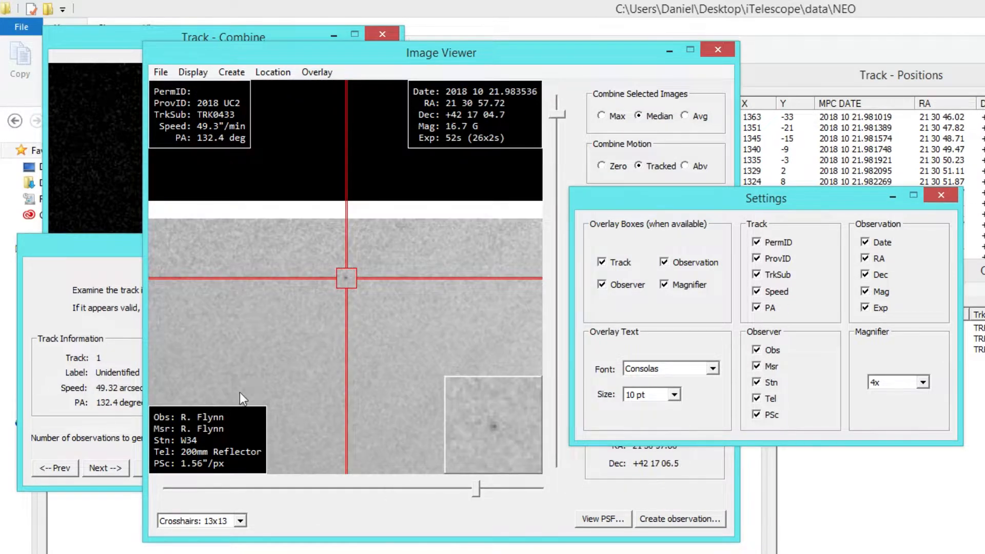
{"action": "left_click", "coordinate": [763, 369]}
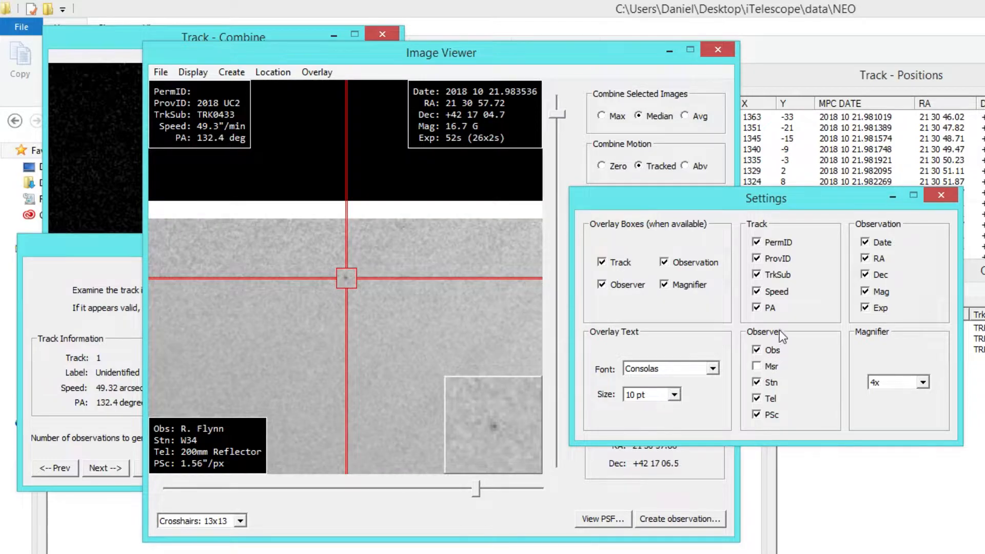
{"action": "left_click_drag", "start_coordinate": [758, 199], "coordinate": [692, 232]}
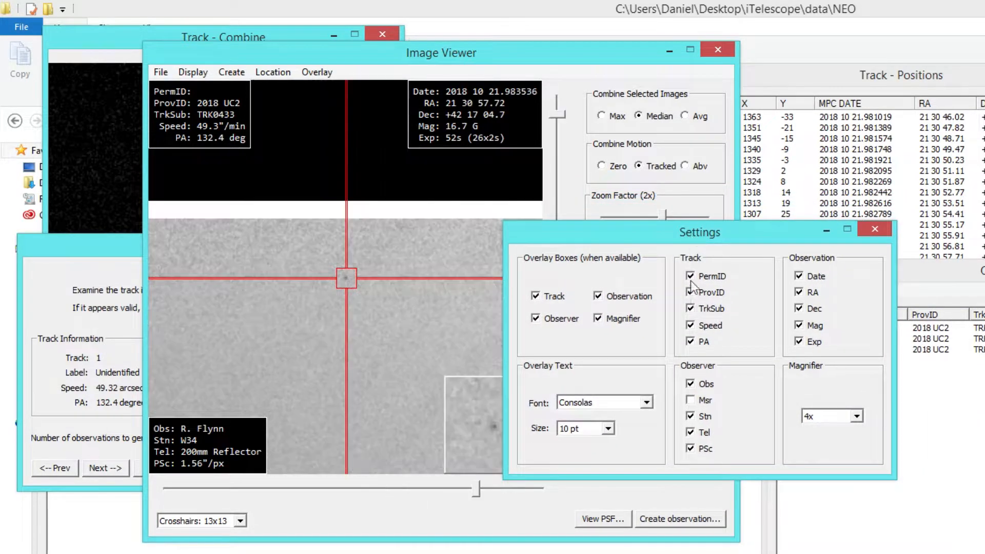
{"action": "left_click", "coordinate": [690, 400]}
{"action": "left_click_drag", "start_coordinate": [737, 239], "coordinate": [724, 241]}
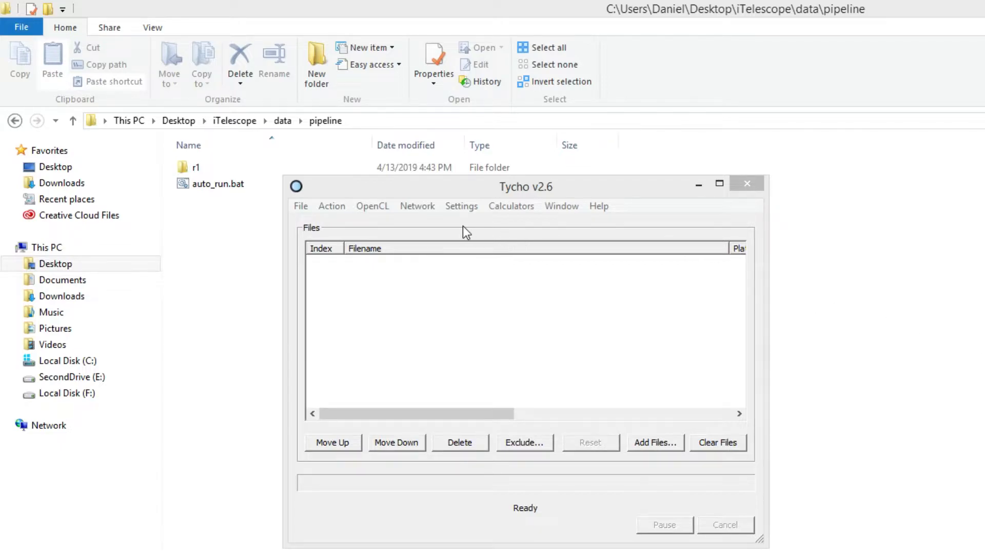
Step: Open the Auto Run settings, move the dialog clear and select the number of tracks to verify
{"action": "left_click", "coordinate": [463, 206]}
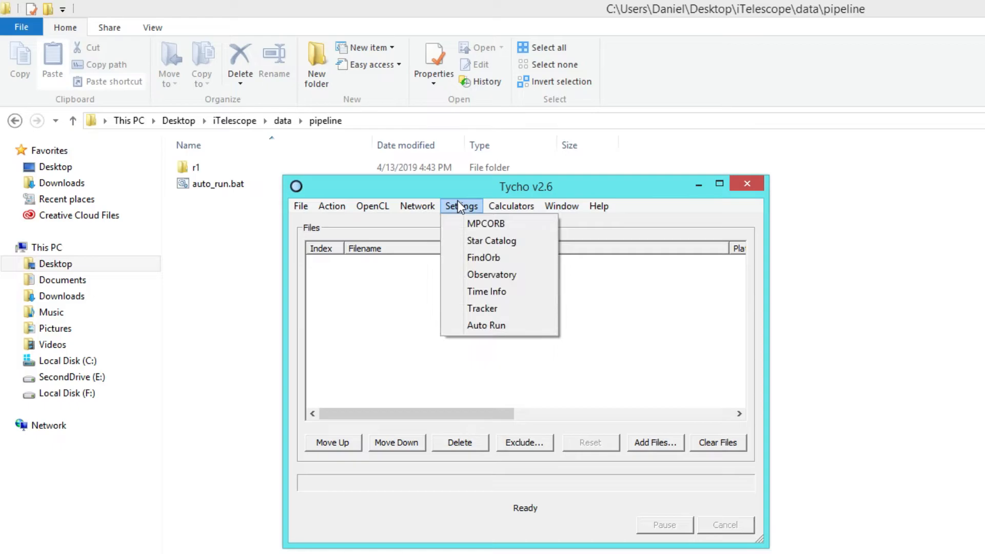
{"action": "left_click", "coordinate": [486, 325]}
{"action": "left_click_drag", "start_coordinate": [588, 216], "coordinate": [410, 108]}
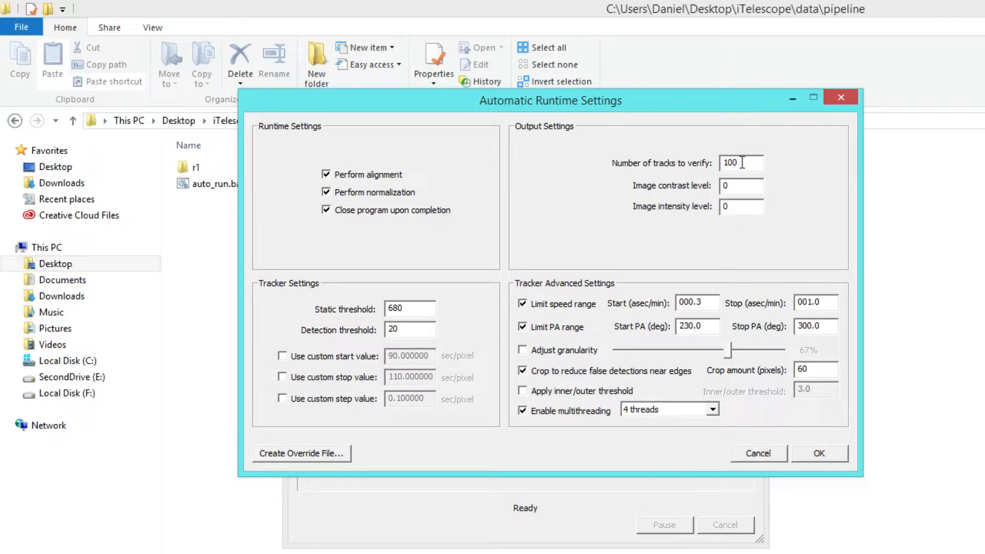
{"action": "left_click_drag", "start_coordinate": [749, 164], "coordinate": [702, 156]}
Step: Turn the speed range and PA range limits off and on again in the advanced tracker settings
{"action": "left_click", "coordinate": [530, 303]}
{"action": "left_click", "coordinate": [523, 328]}
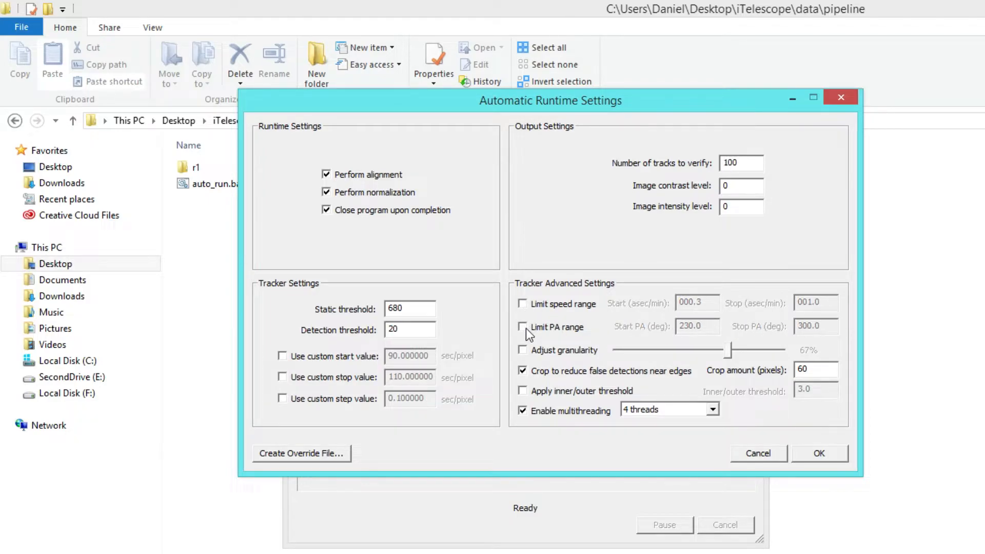
{"action": "left_click", "coordinate": [525, 328]}
{"action": "left_click", "coordinate": [533, 307]}
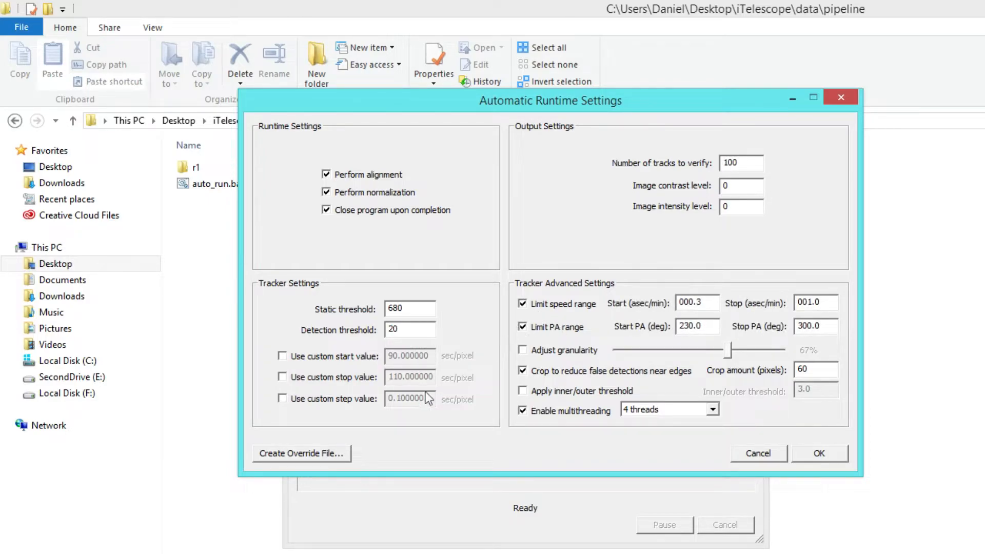
Step: Generate the override file text from the current Auto Run settings and select all of its lines
{"action": "left_click", "coordinate": [325, 451]}
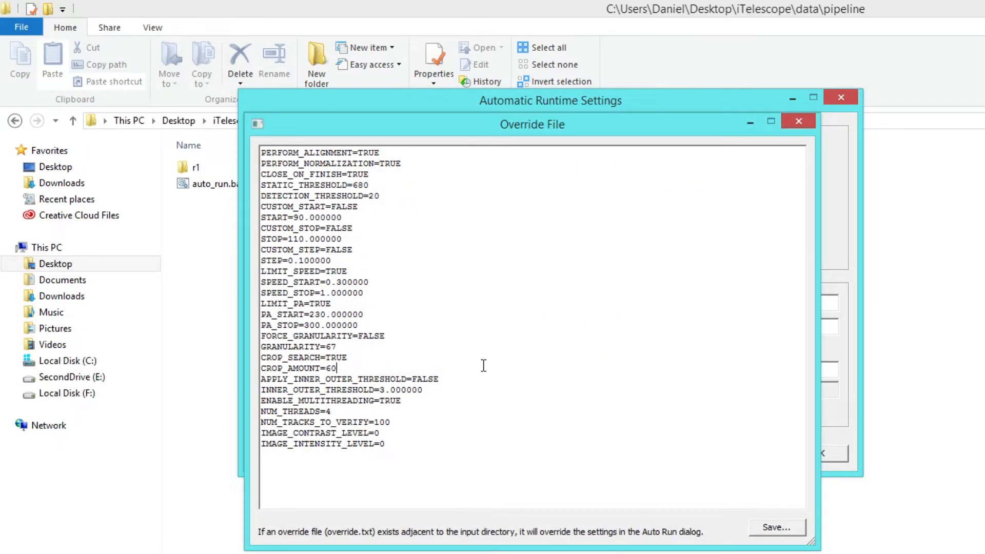
{"action": "left_click_drag", "start_coordinate": [422, 450], "coordinate": [181, 143]}
{"action": "key", "text": "ctrl+c"}
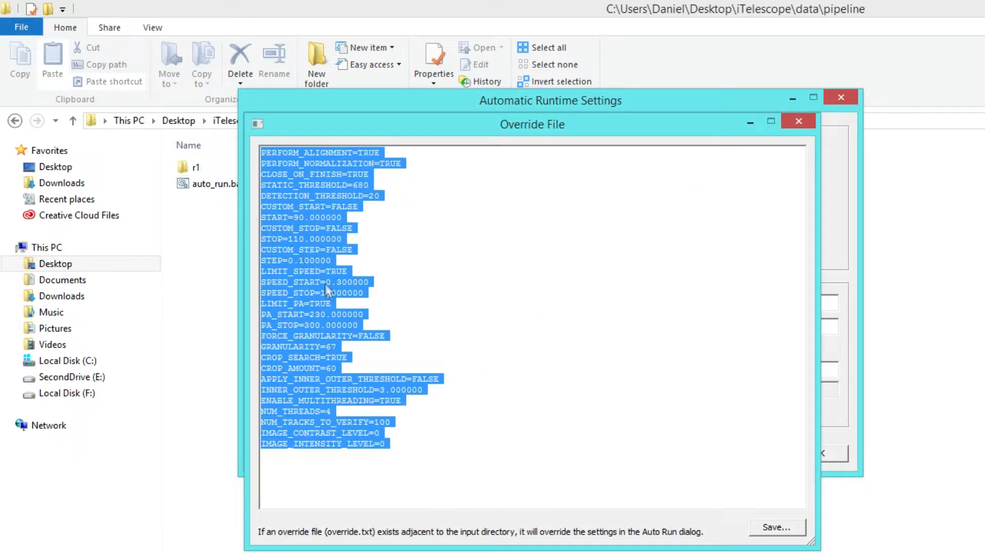
Step: Create a text document named override.txt in the pipeline folder and open it for editing
{"action": "left_click", "coordinate": [204, 275]}
{"action": "right_click", "coordinate": [204, 274]}
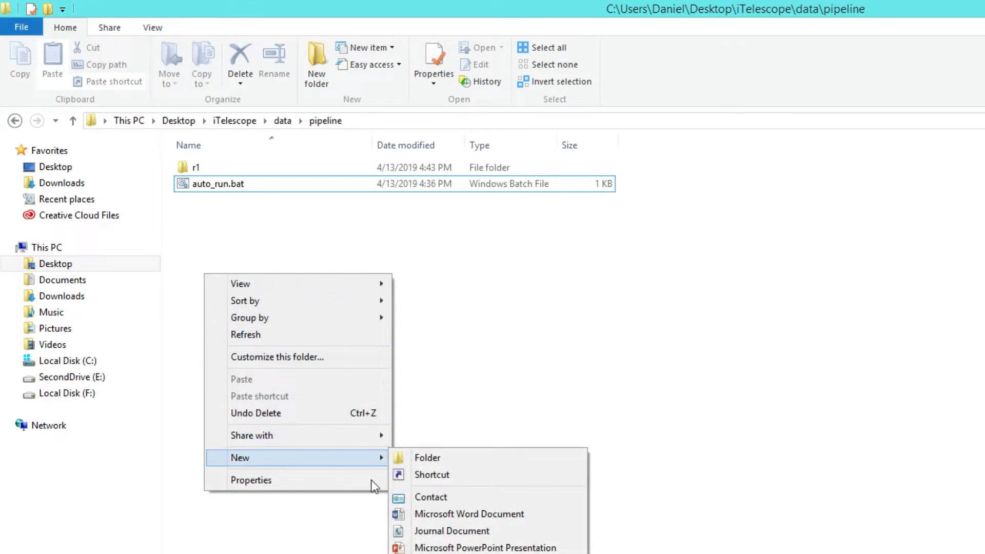
{"action": "left_click", "coordinate": [427, 553]}
{"action": "type", "text": "override.txt"}
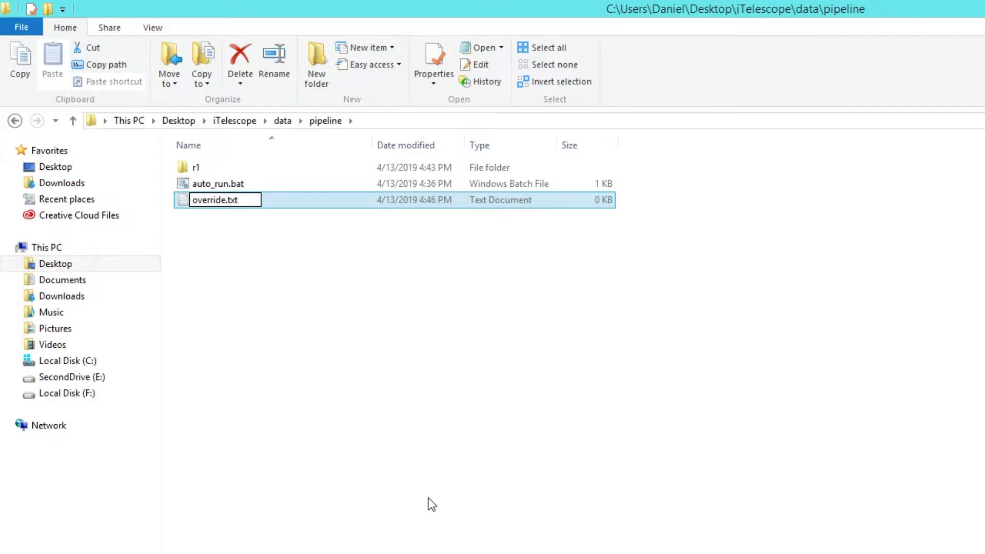
{"action": "key", "text": "Return"}
{"action": "key", "text": "Return"}
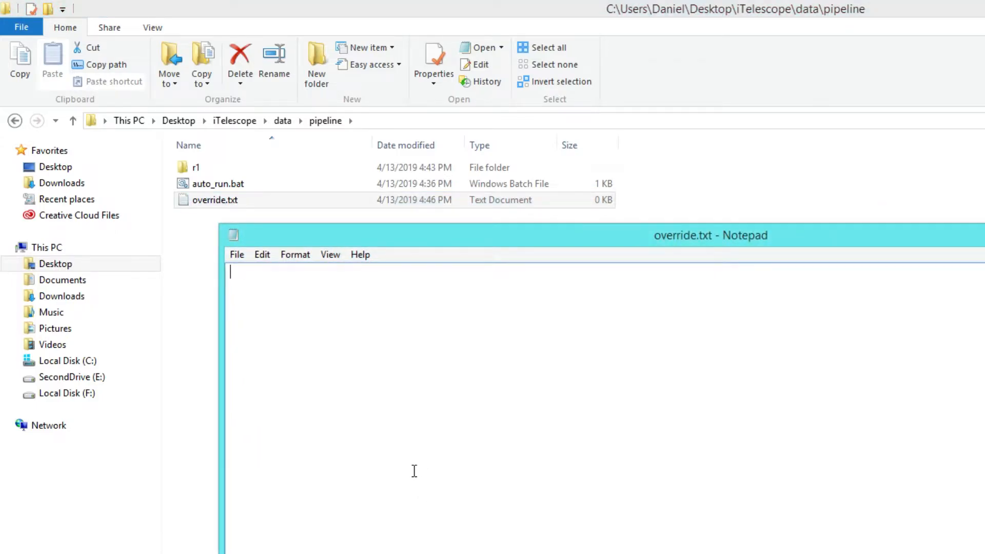
Step: Paste the copied override settings into override.txt, save the file and close it
{"action": "key", "text": "ctrl+v"}
{"action": "left_click_drag", "start_coordinate": [356, 233], "coordinate": [460, 57]}
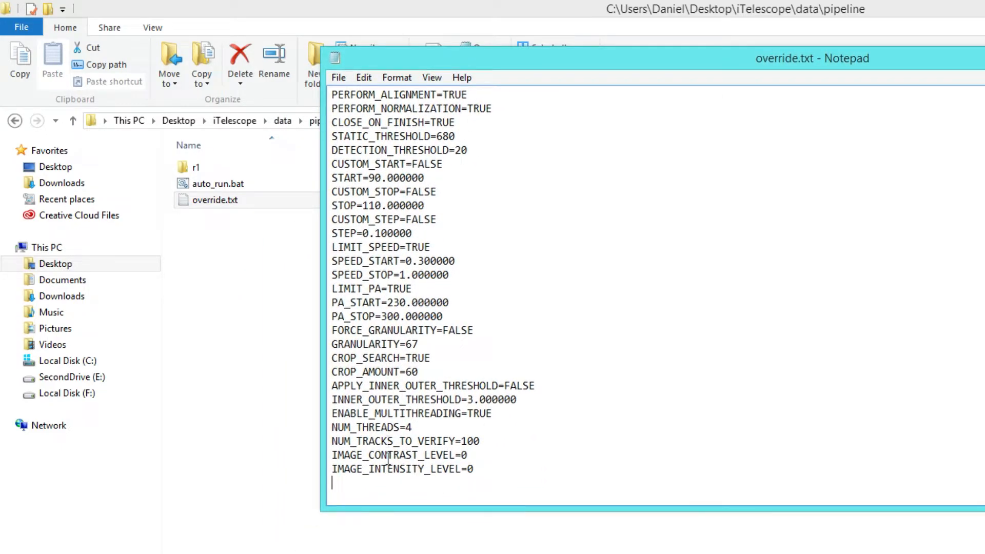
{"action": "left_click", "coordinate": [337, 78]}
{"action": "left_click", "coordinate": [343, 125]}
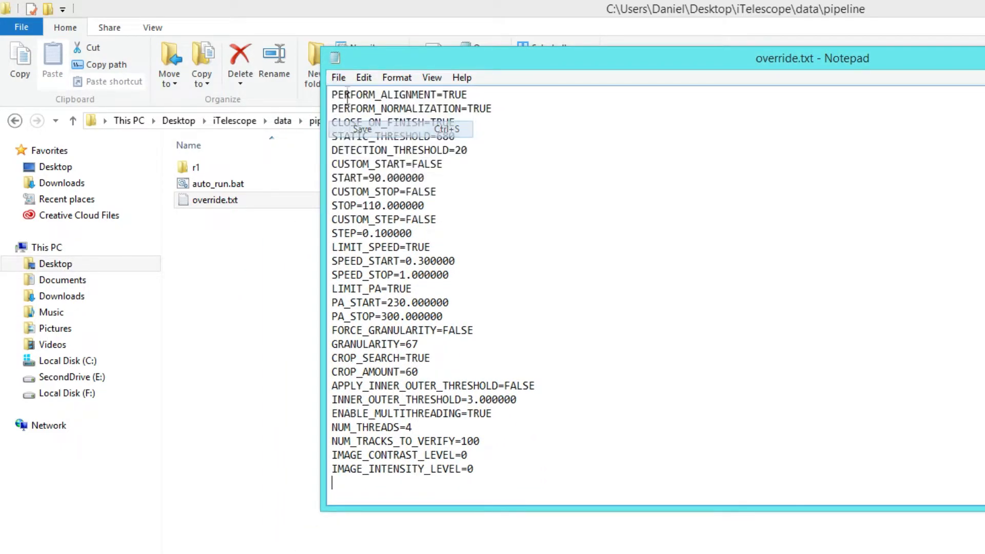
{"action": "key", "text": "alt+F4"}
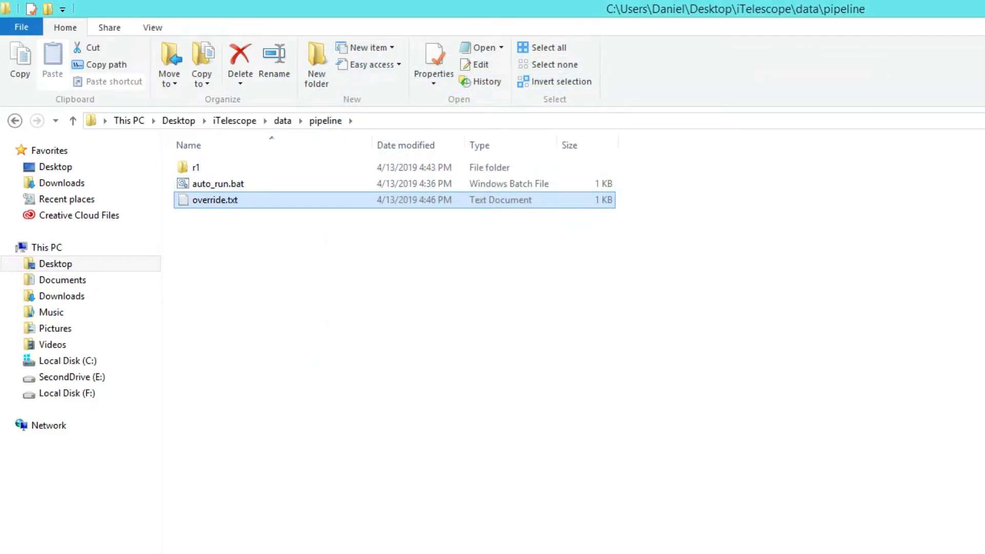
Step: Return to Tycho and close the Override File and Automatic Runtime Settings dialogs
{"action": "key", "text": "alt+Tab"}
{"action": "left_click", "coordinate": [798, 122]}
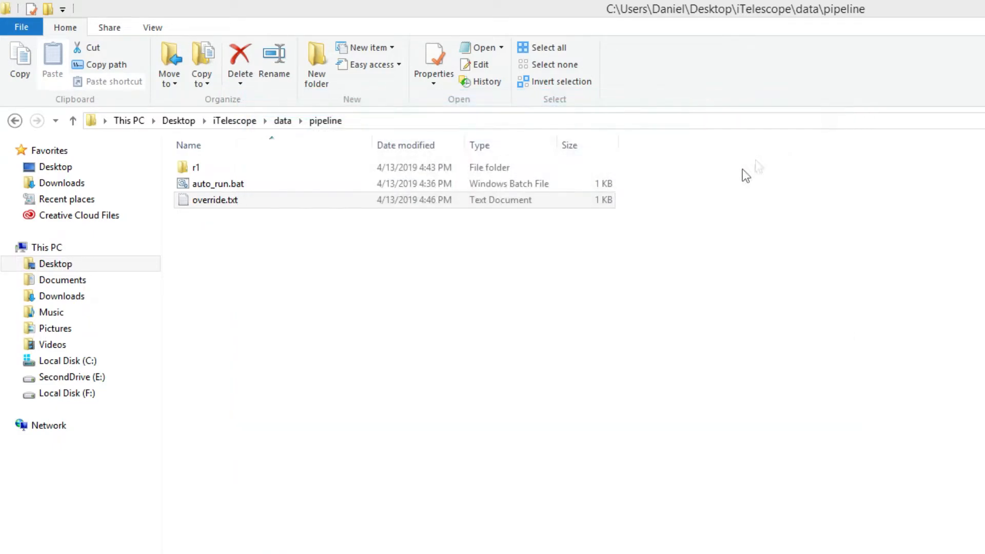
{"action": "left_click", "coordinate": [838, 104]}
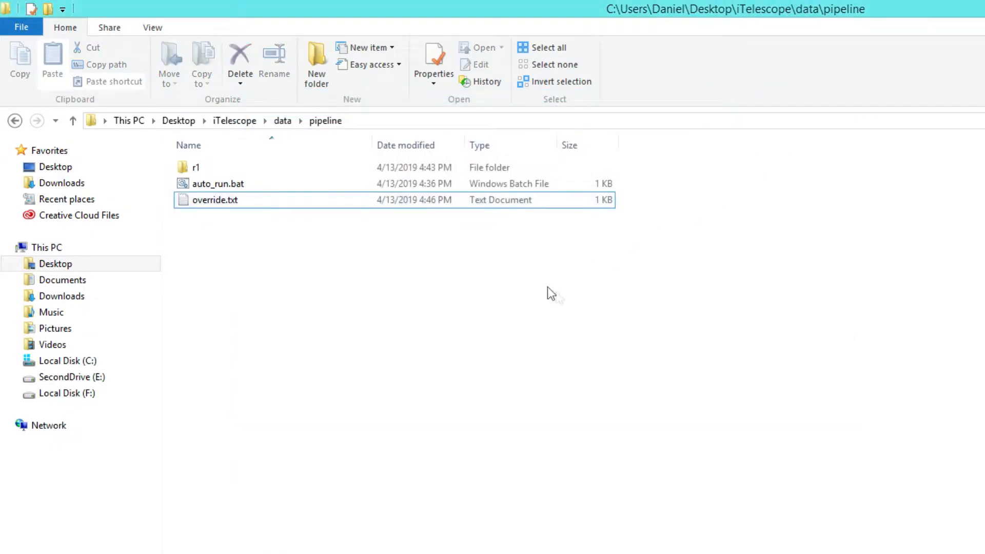
Step: Reopen override.txt to check the saved override settings, and close it again
{"action": "left_click", "coordinate": [212, 201]}
{"action": "right_click", "coordinate": [212, 202]}
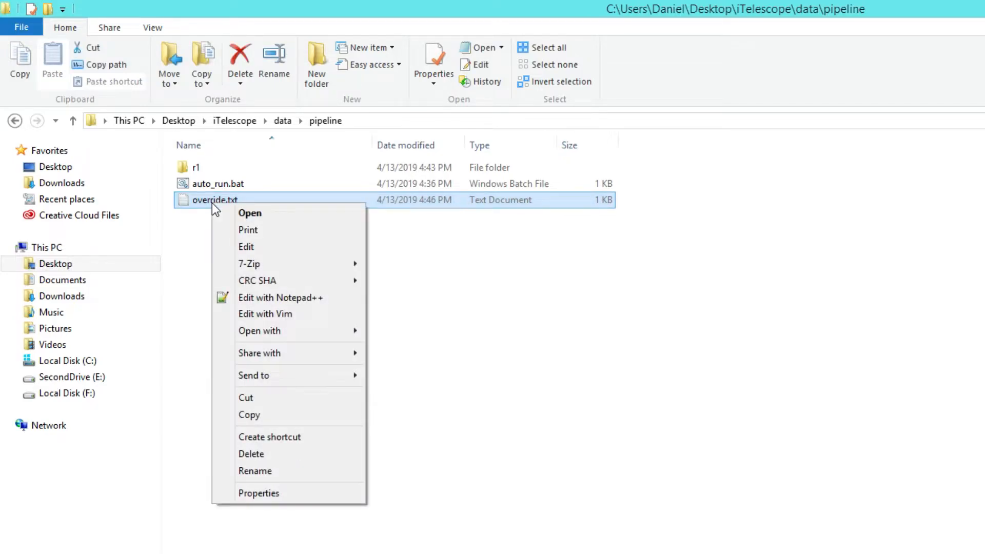
{"action": "left_click", "coordinate": [248, 247]}
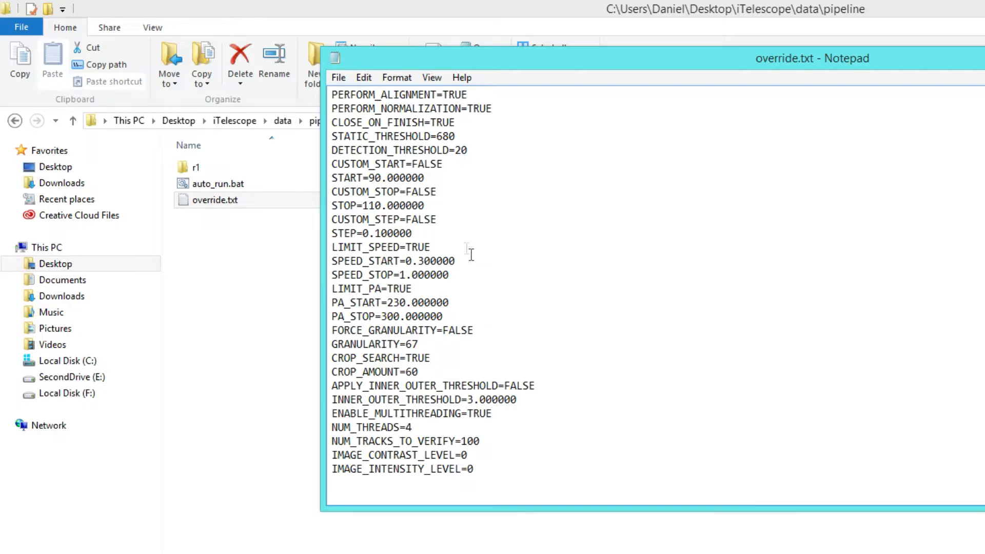
{"action": "double_click", "coordinate": [335, 59]}
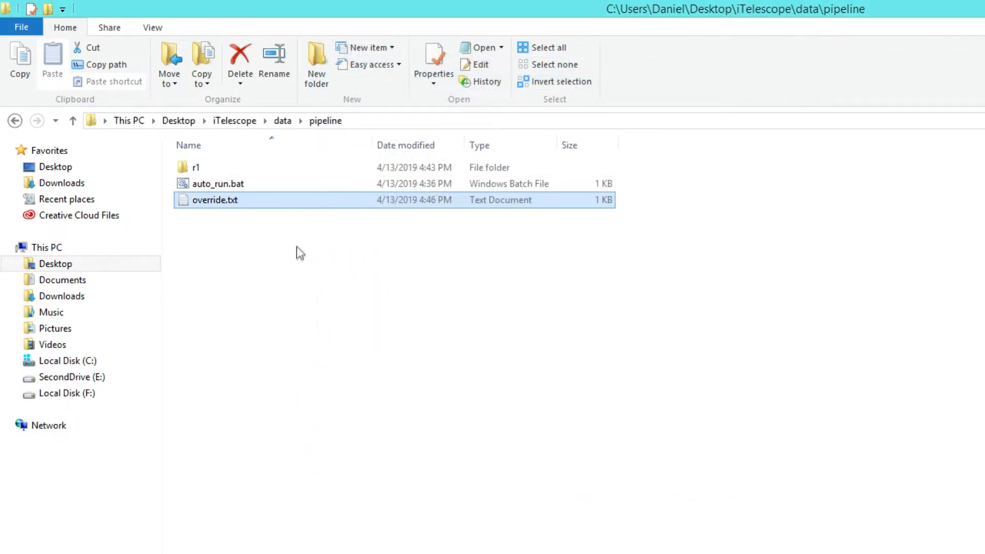
Step: Open auto_run.bat for editing, examine its Tycho.exe path and the r1 input directory argument, and close it
{"action": "left_click", "coordinate": [232, 190]}
{"action": "right_click", "coordinate": [230, 186]}
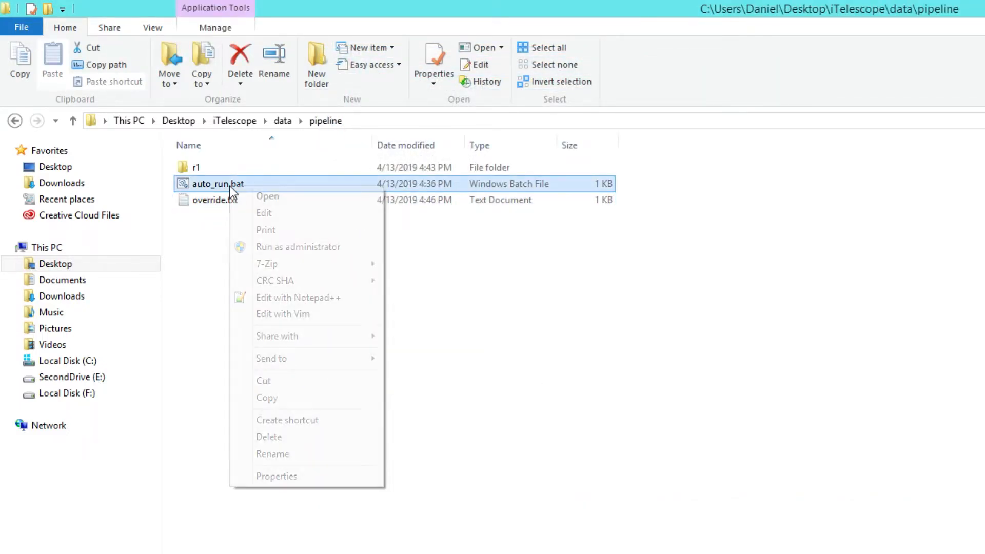
{"action": "left_click", "coordinate": [263, 222]}
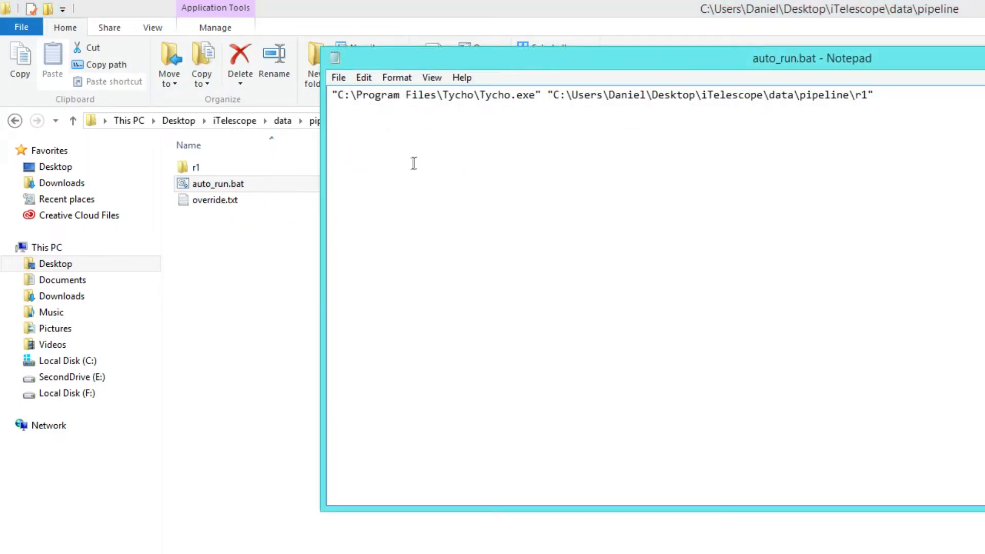
{"action": "left_click_drag", "start_coordinate": [463, 68], "coordinate": [370, 163]}
{"action": "left_click_drag", "start_coordinate": [450, 193], "coordinate": [238, 191]}
{"action": "left_click", "coordinate": [374, 223]}
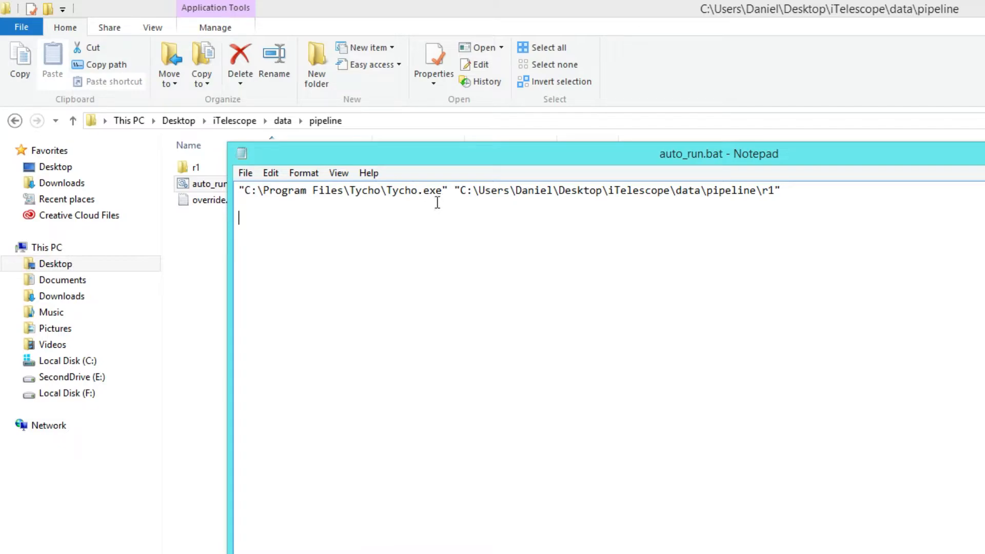
{"action": "left_click_drag", "start_coordinate": [452, 193], "coordinate": [237, 191]}
{"action": "left_click", "coordinate": [497, 192]}
{"action": "left_click_drag", "start_coordinate": [460, 192], "coordinate": [794, 191]}
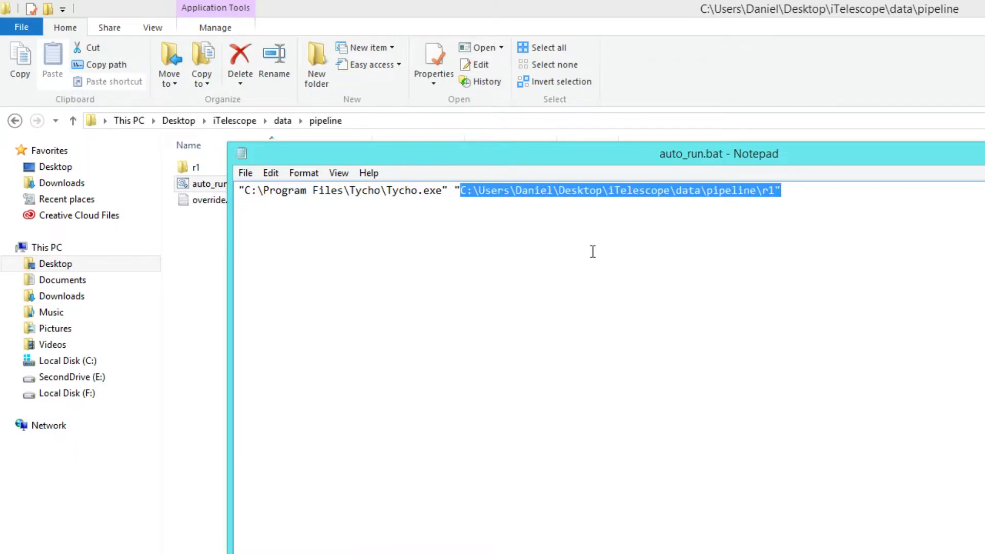
{"action": "left_click", "coordinate": [485, 214]}
{"action": "double_click", "coordinate": [238, 154]}
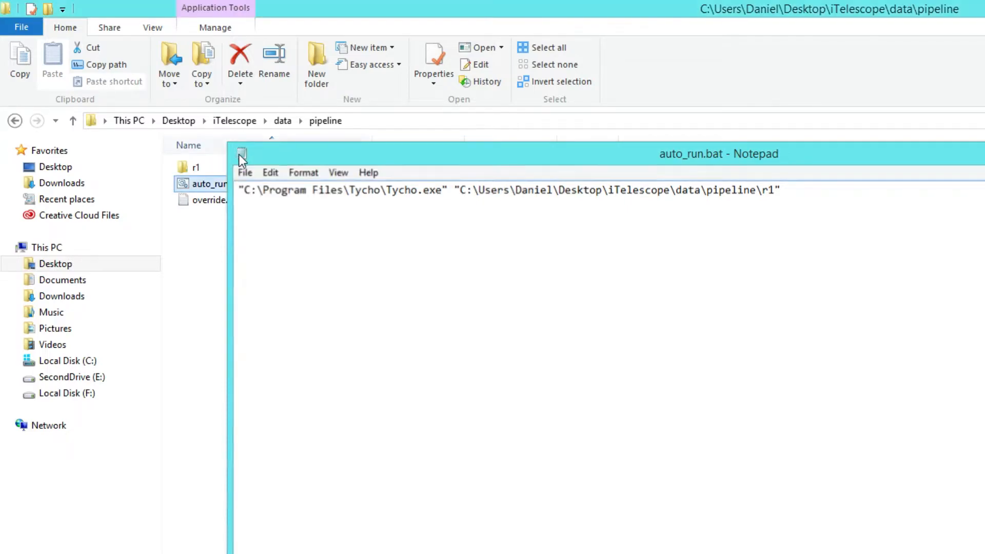
Step: Select override.txt in the pipeline folder, clear the selection and run the auto_run.bat batch file
{"action": "left_click", "coordinate": [228, 205], "text": "ctrl"}
{"action": "left_click", "coordinate": [228, 204]}
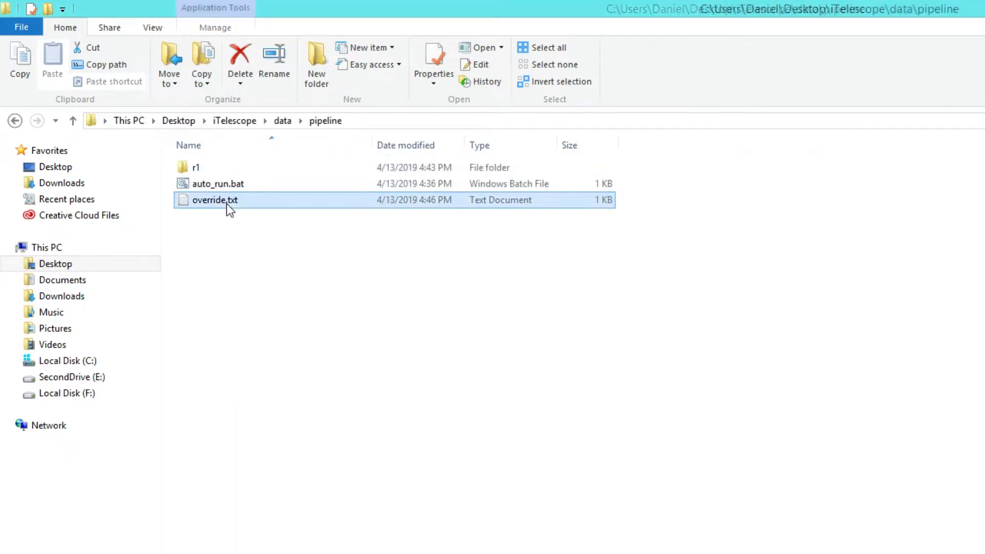
{"action": "left_click", "coordinate": [252, 251]}
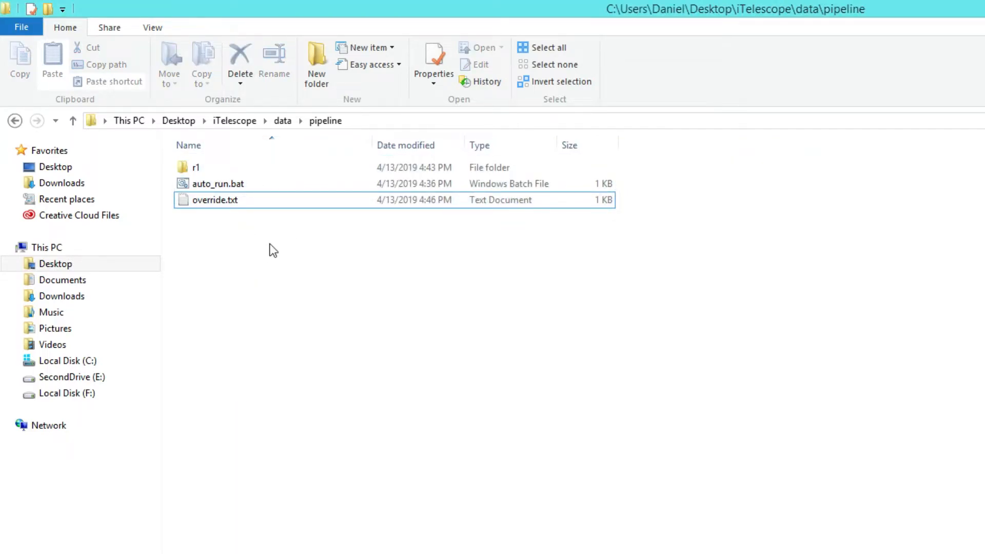
{"action": "double_click", "coordinate": [223, 184]}
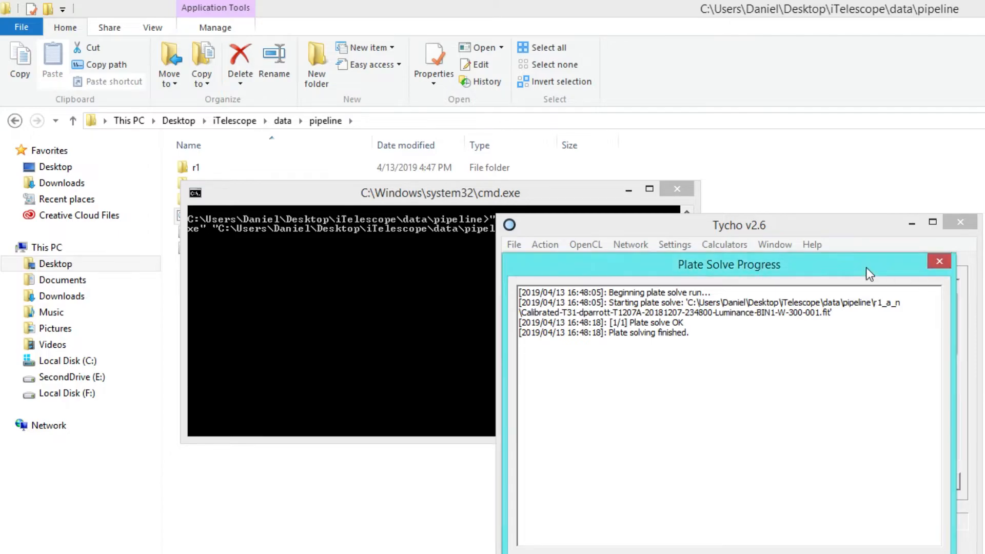
Step: Rearrange the Plate Solve Progress and observation-creation windows to follow the automatic run
{"action": "left_click_drag", "start_coordinate": [866, 267], "coordinate": [486, 269]}
{"action": "left_click_drag", "start_coordinate": [708, 231], "coordinate": [690, 113]}
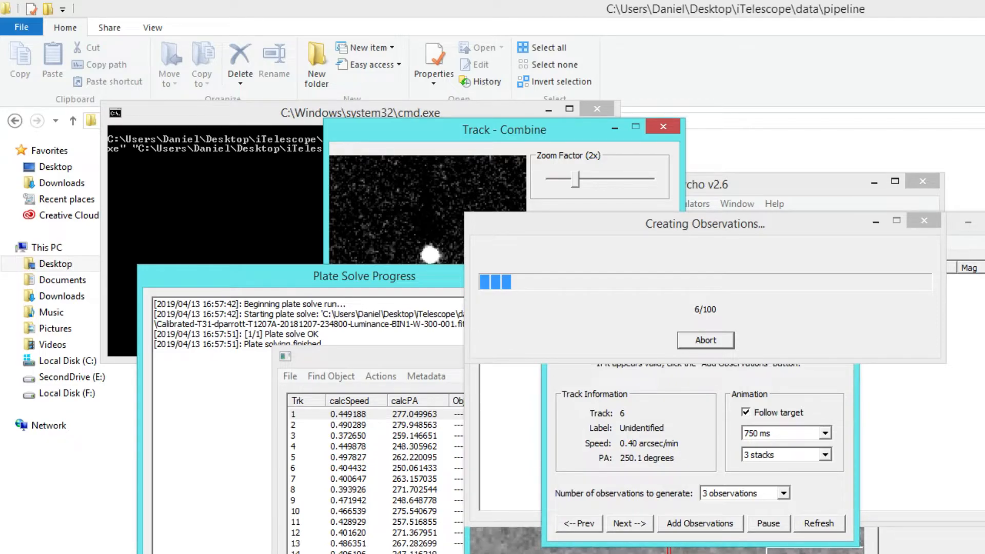
{"action": "left_click_drag", "start_coordinate": [796, 226], "coordinate": [519, 58]}
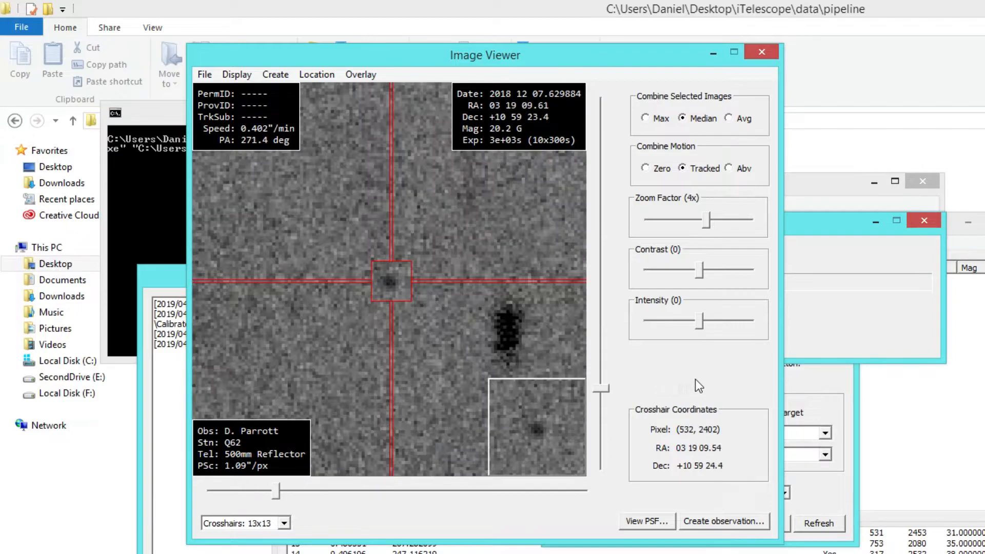
{"action": "left_click_drag", "start_coordinate": [870, 218], "coordinate": [866, 48]}
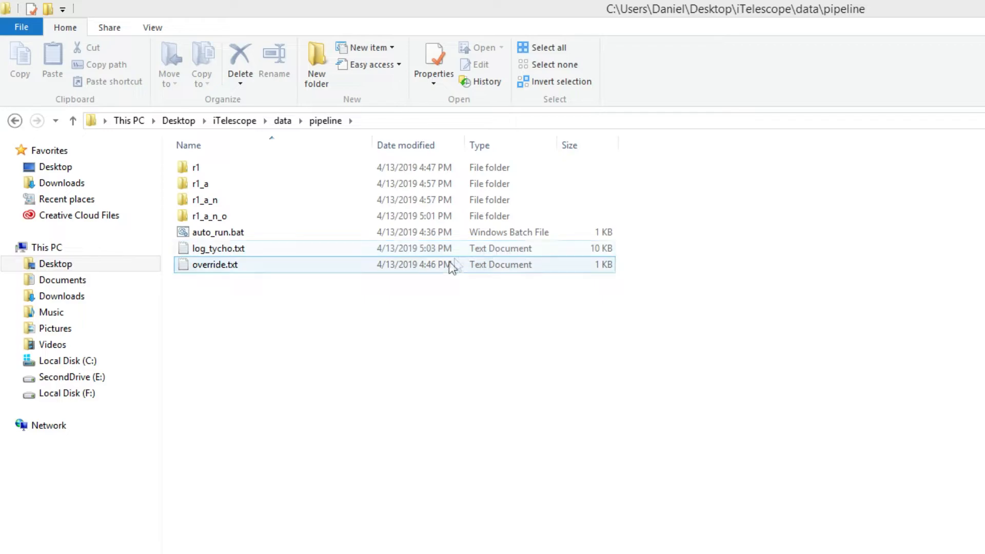
Step: Launch Tycho v2.6 again
{"action": "key", "text": "super"}
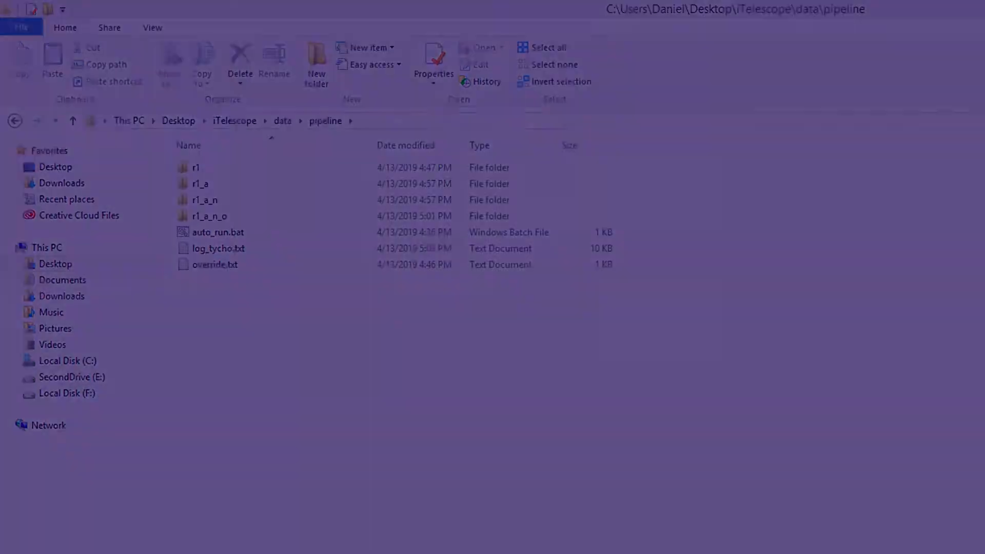
{"action": "left_click", "coordinate": [892, 499]}
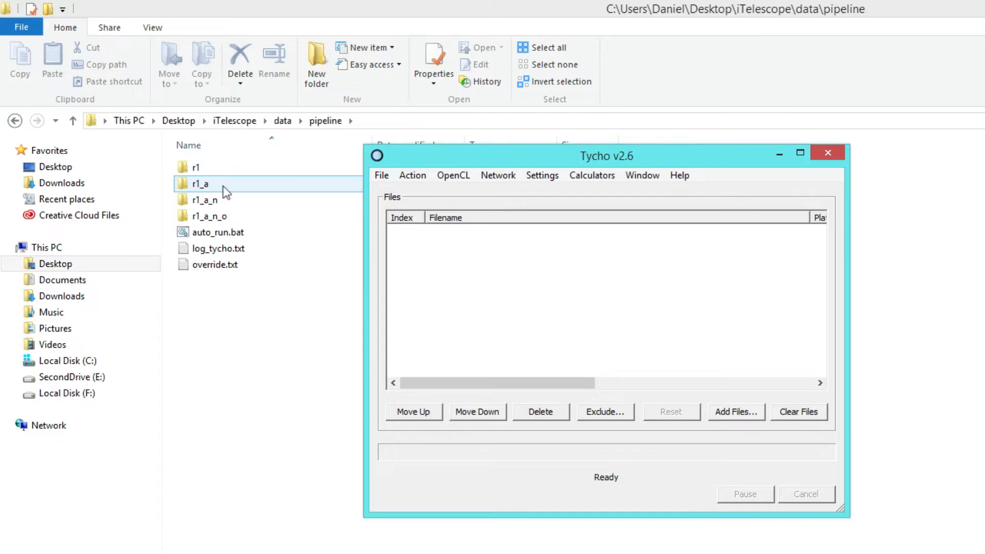
Step: Browse the tracks folder inside the r1_a_n_o output directory and open the t00000 track folder
{"action": "double_click", "coordinate": [238, 217]}
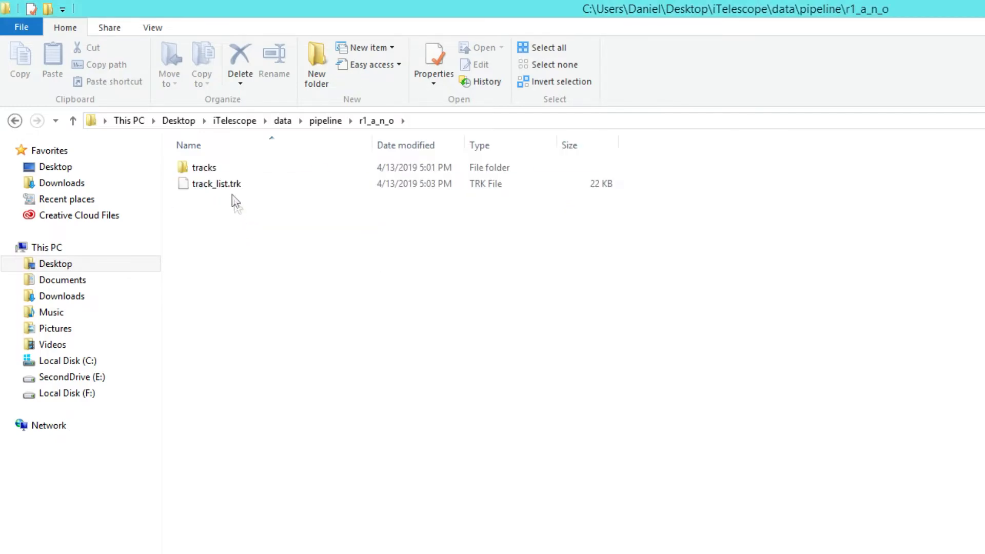
{"action": "double_click", "coordinate": [220, 167]}
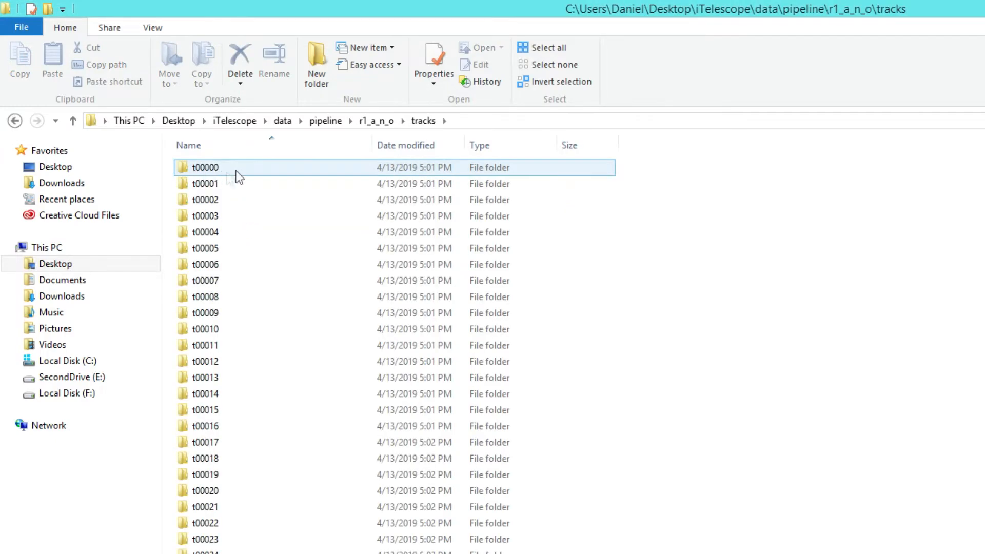
{"action": "scroll", "coordinate": [616, 287], "scroll_direction": "down", "scroll_amount": 16}
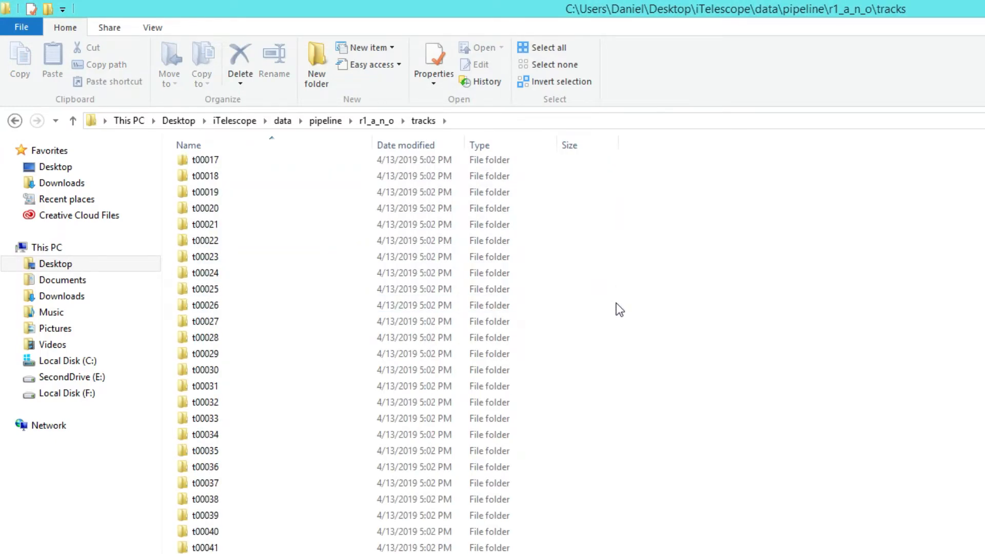
{"action": "scroll", "coordinate": [624, 364], "scroll_direction": "up", "scroll_amount": 14}
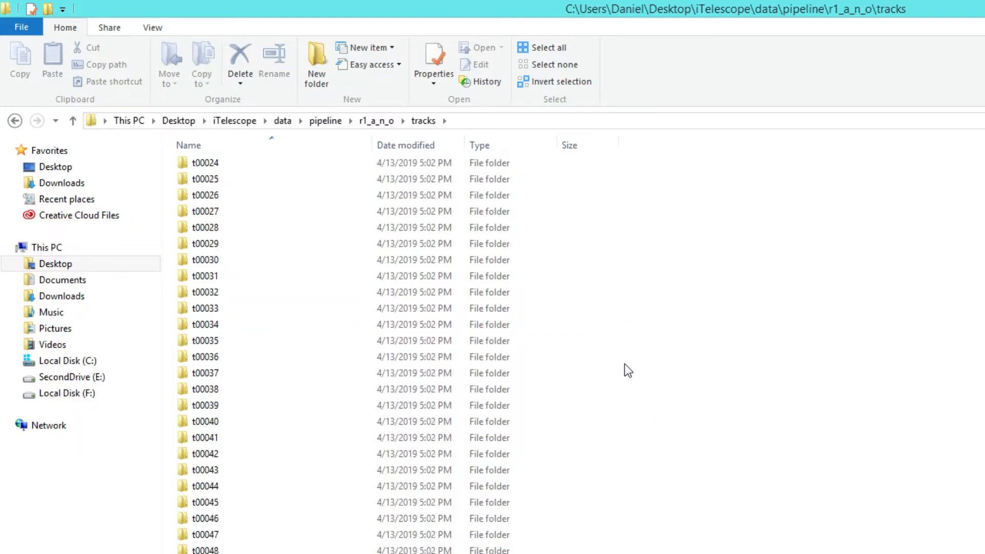
{"action": "scroll", "coordinate": [564, 328], "scroll_direction": "up", "scroll_amount": 3}
{"action": "double_click", "coordinate": [288, 165]}
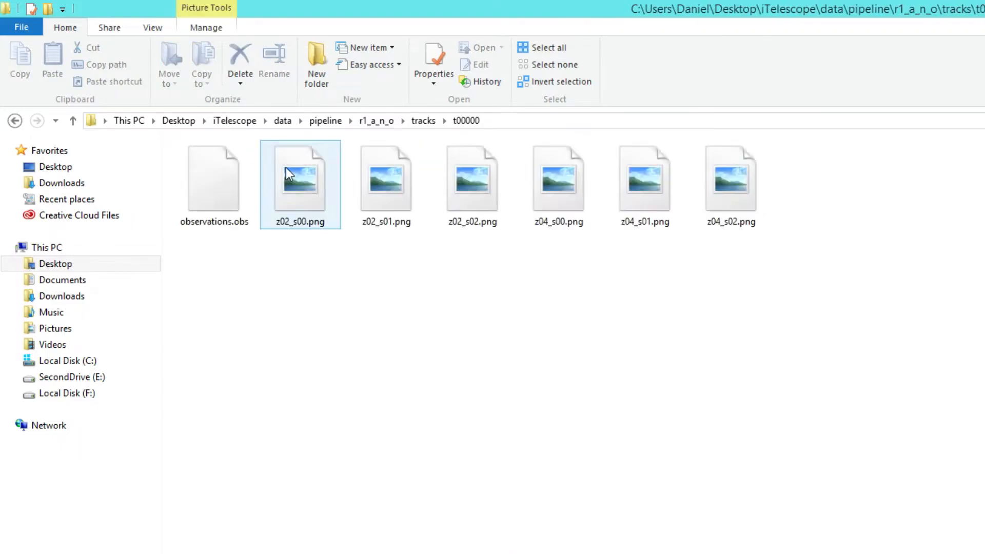
Step: Examine observations.obs and the groups of z02 and z04 PNG images in the t00000 folder
{"action": "left_click", "coordinate": [215, 201]}
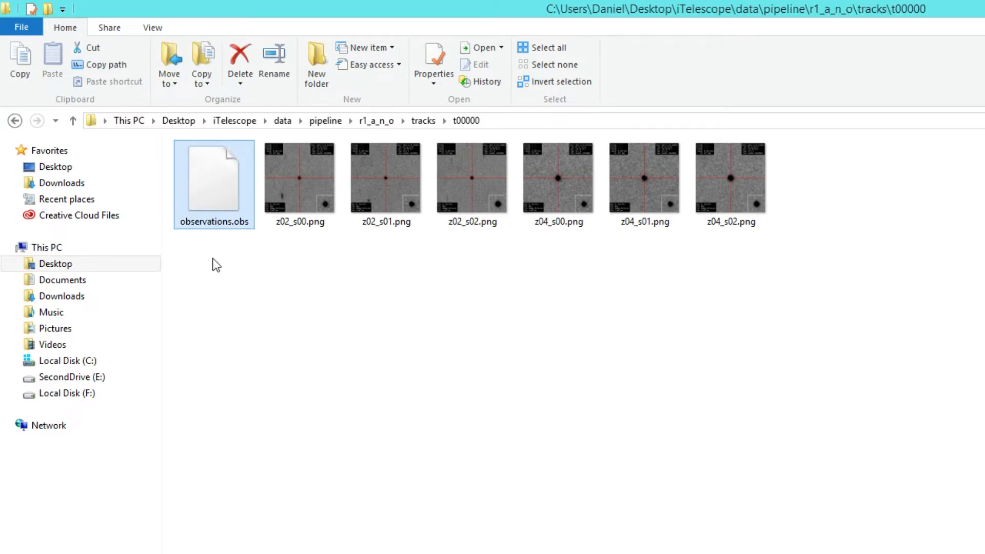
{"action": "left_click_drag", "start_coordinate": [279, 274], "coordinate": [290, 265]}
{"action": "left_click_drag", "start_coordinate": [292, 261], "coordinate": [490, 191]}
{"action": "left_click_drag", "start_coordinate": [561, 256], "coordinate": [748, 188]}
{"action": "left_click", "coordinate": [458, 275]}
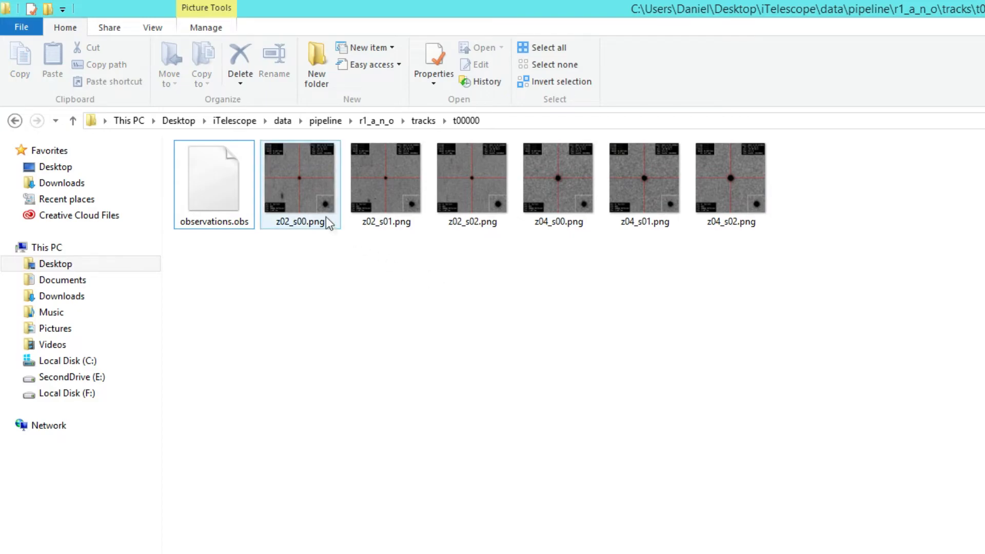
{"action": "left_click", "coordinate": [454, 192]}
{"action": "left_click", "coordinate": [446, 313]}
Step: Go back up to the pipeline folder, switch to Tycho and move its window clear of the file names
{"action": "left_click", "coordinate": [72, 121]}
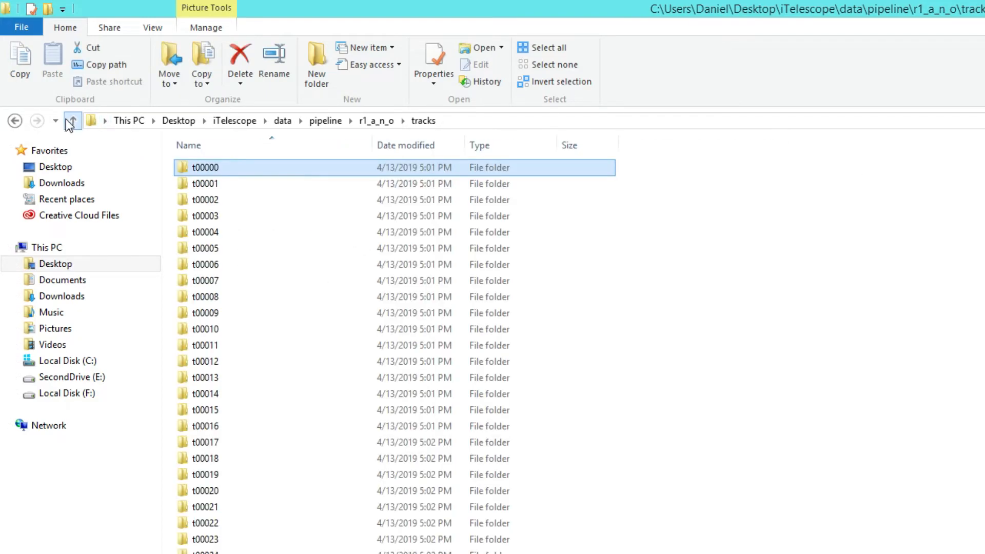
{"action": "left_click", "coordinate": [72, 121]}
{"action": "left_click", "coordinate": [72, 122]}
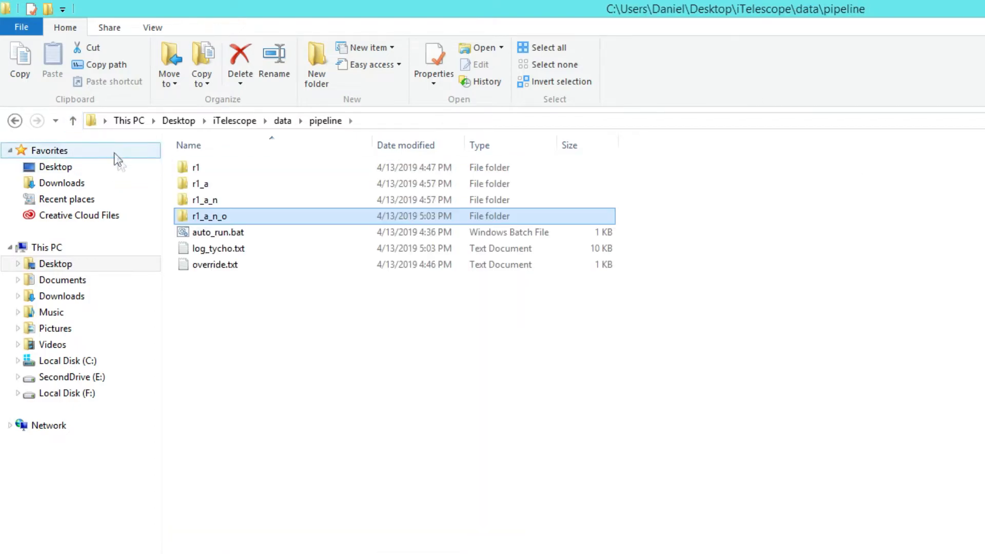
{"action": "key", "text": "alt+Tab"}
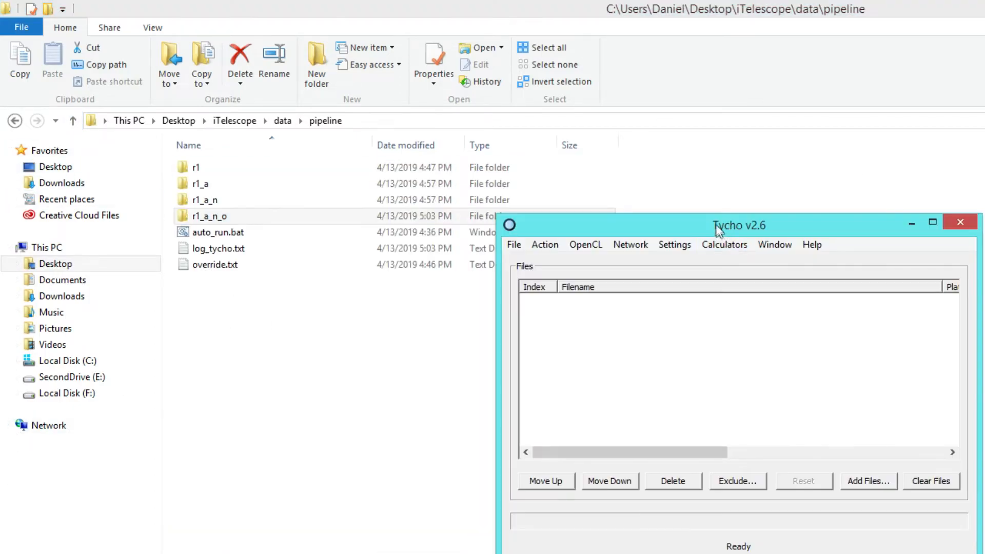
{"action": "left_click_drag", "start_coordinate": [719, 230], "coordinate": [615, 140]}
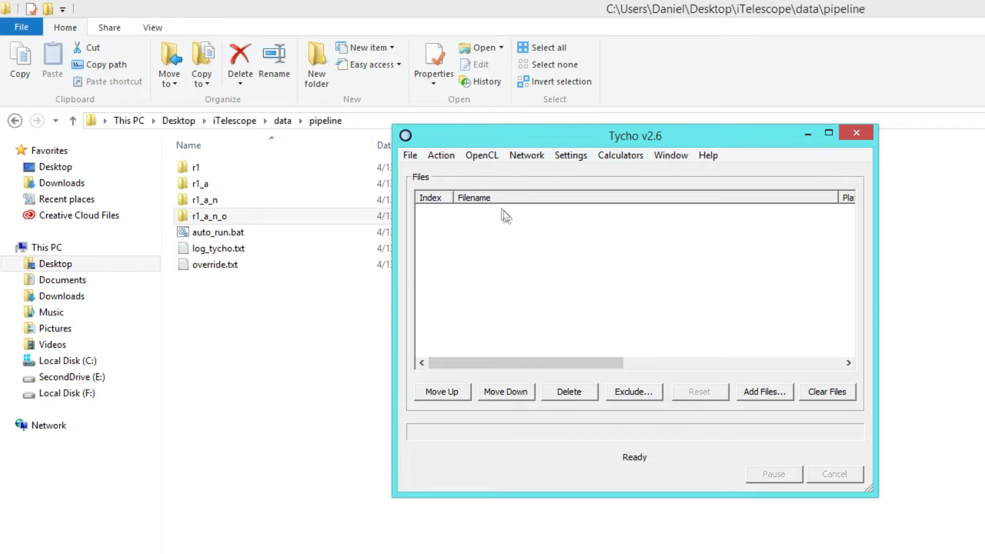
Step: Load track_list.trk from the r1_a_n_o folder into the Track Navigator and identify the known objects among its tracks
{"action": "left_click", "coordinate": [410, 156]}
{"action": "left_click", "coordinate": [430, 191]}
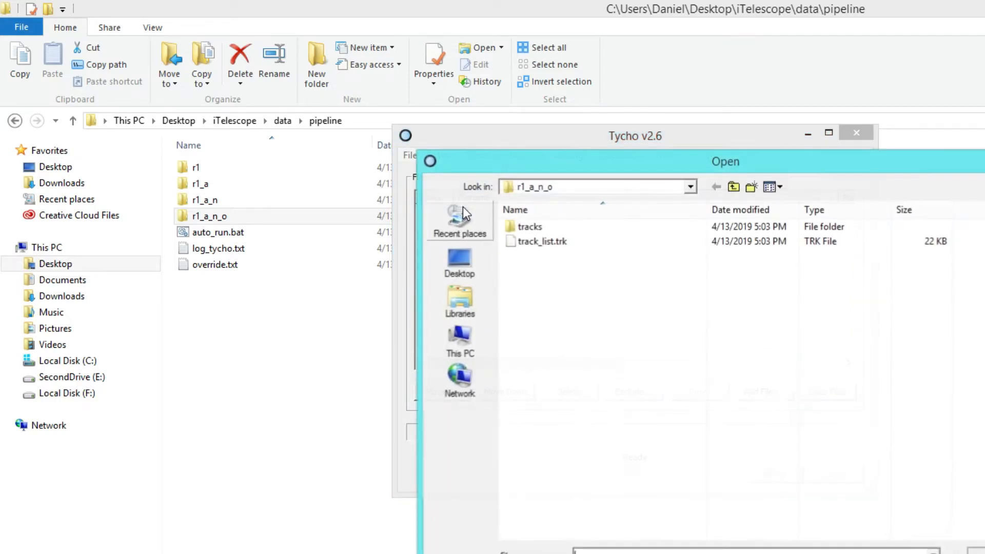
{"action": "left_click", "coordinate": [540, 244]}
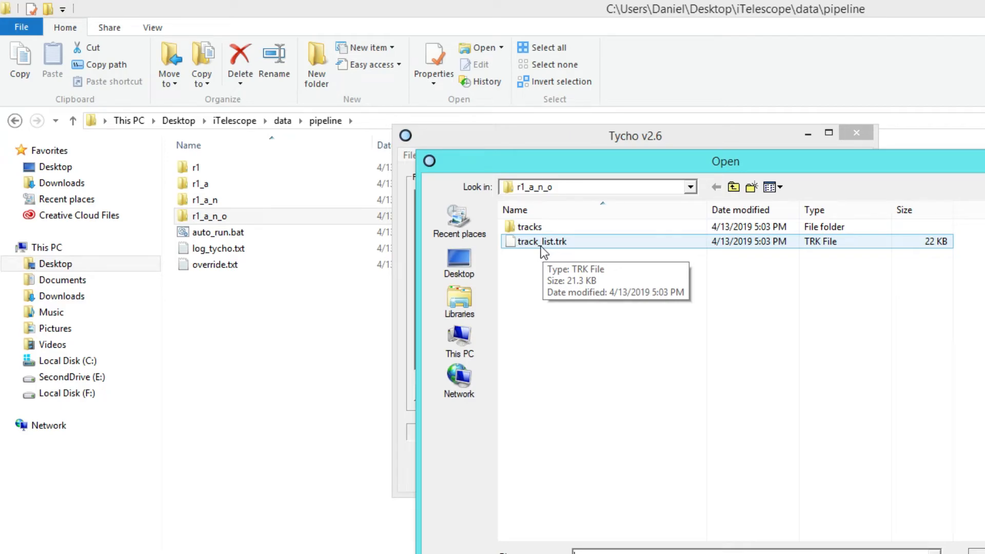
{"action": "double_click", "coordinate": [542, 243]}
{"action": "left_click_drag", "start_coordinate": [555, 175], "coordinate": [419, 170]}
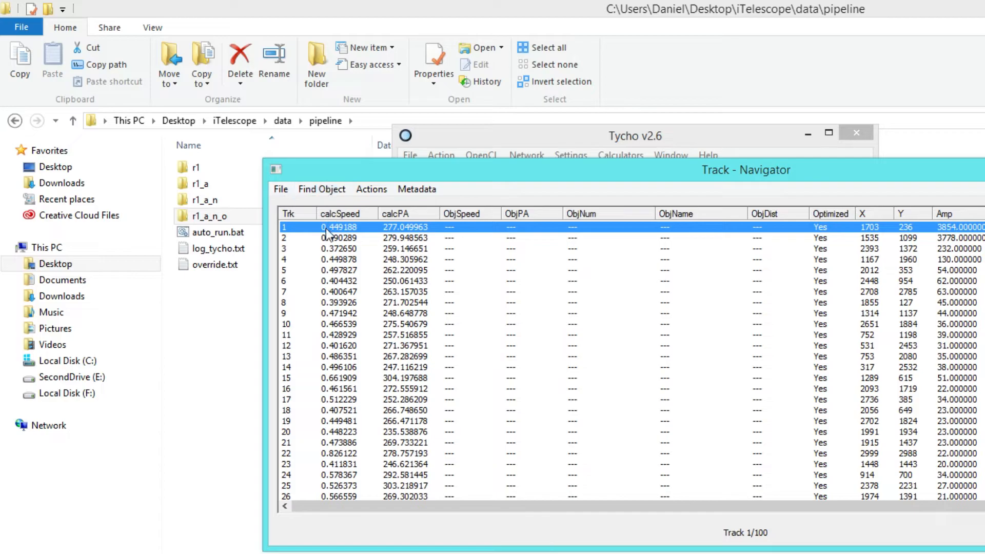
{"action": "left_click", "coordinate": [280, 190]}
{"action": "left_click", "coordinate": [300, 208]}
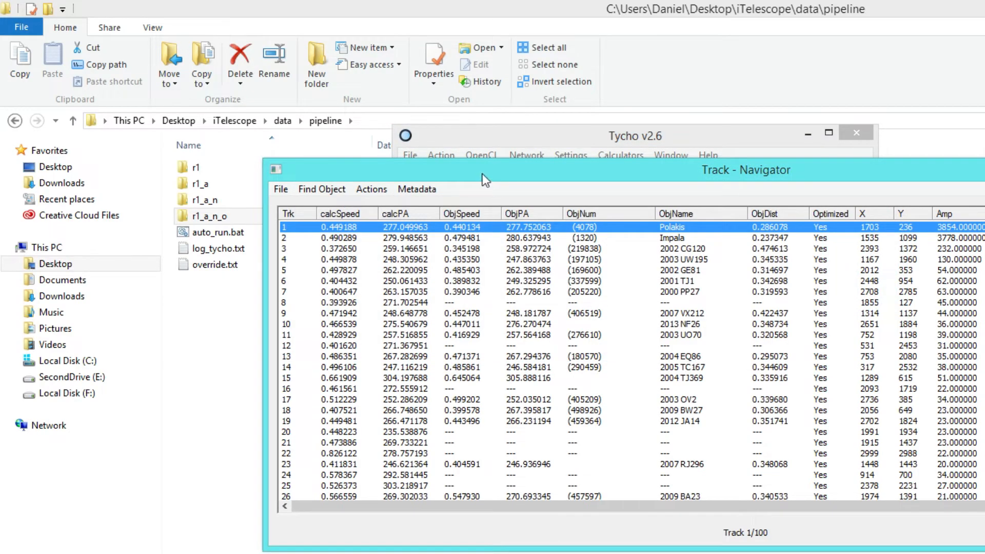
Step: Start verifying track 1 and arrange the Snapshot Viewer and Verify Track windows side by side
{"action": "left_click_drag", "start_coordinate": [482, 174], "coordinate": [420, 241]}
{"action": "right_click", "coordinate": [414, 298]}
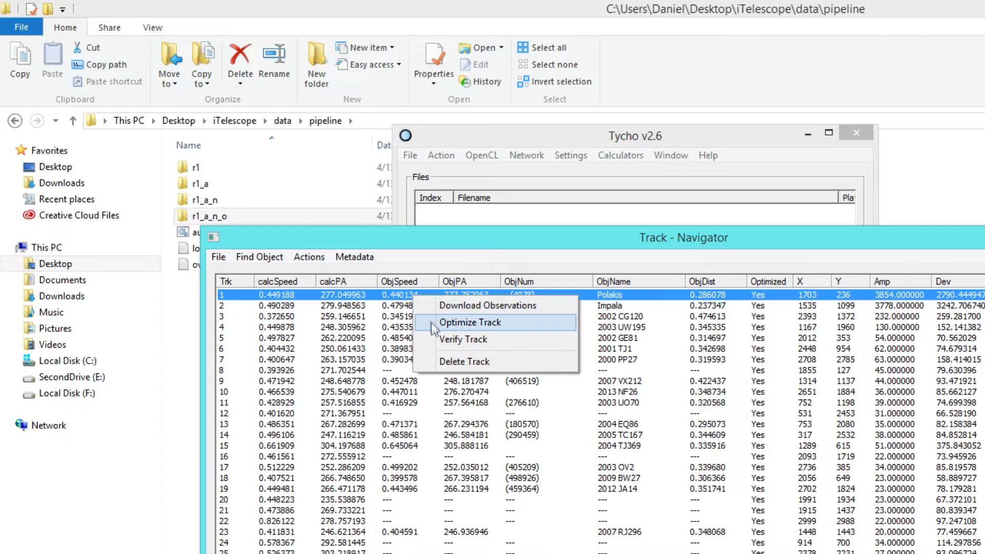
{"action": "left_click", "coordinate": [436, 337]}
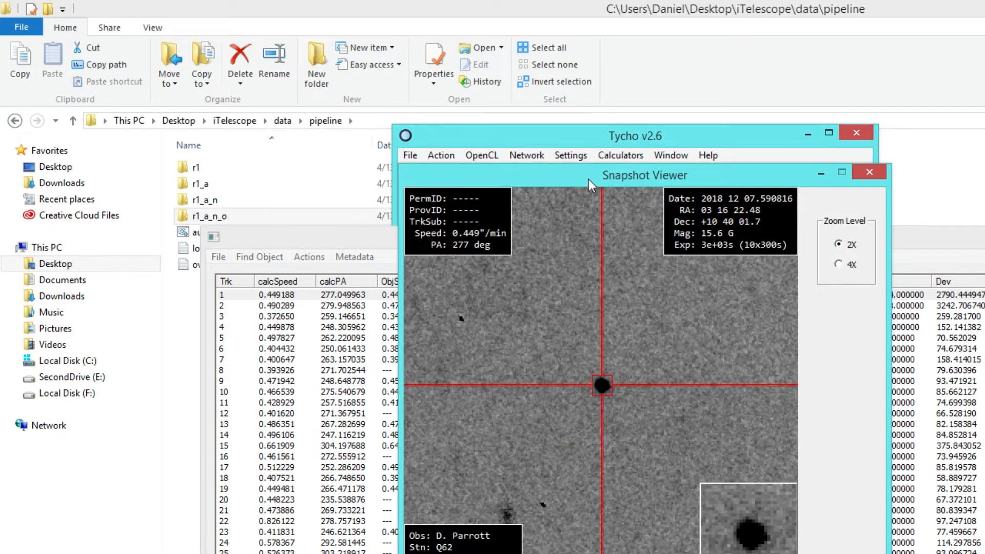
{"action": "left_click_drag", "start_coordinate": [589, 180], "coordinate": [371, 88]}
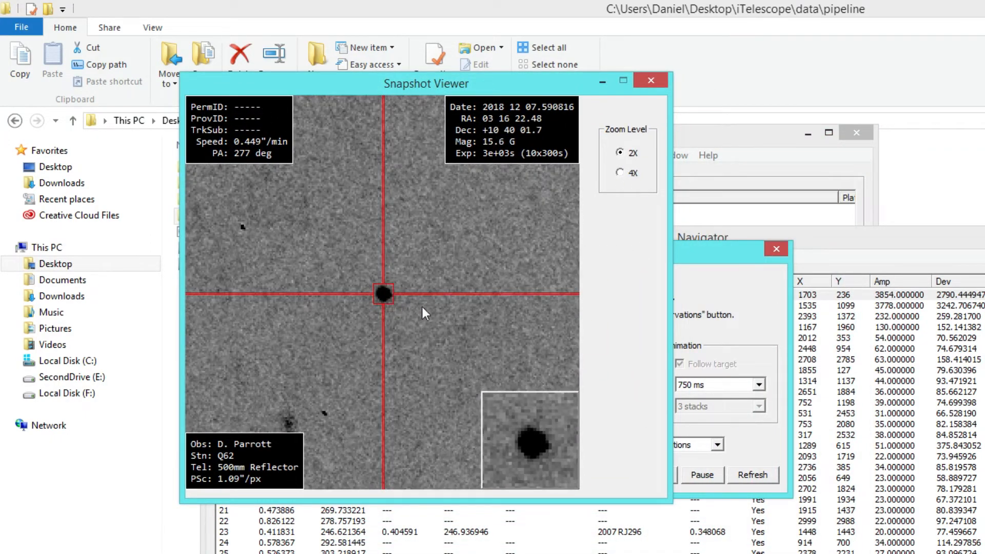
{"action": "left_click_drag", "start_coordinate": [408, 87], "coordinate": [790, 104]}
{"action": "left_click_drag", "start_coordinate": [519, 252], "coordinate": [266, 215]}
{"action": "left_click_drag", "start_coordinate": [583, 109], "coordinate": [492, 74]}
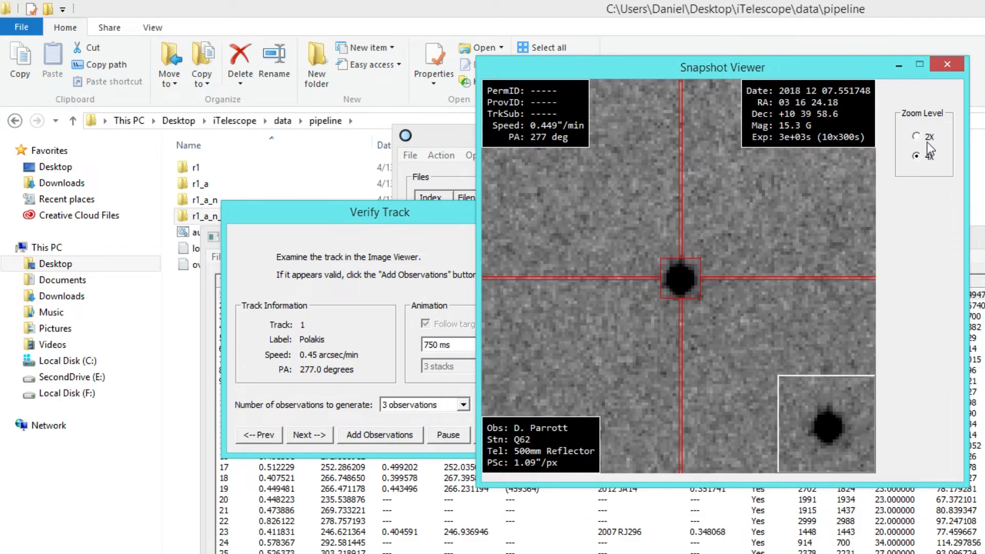
Step: Inspect the track 1 snapshot at 4X zoom, return to 2X and clear the viewer from the Verify Track window
{"action": "left_click", "coordinate": [920, 157]}
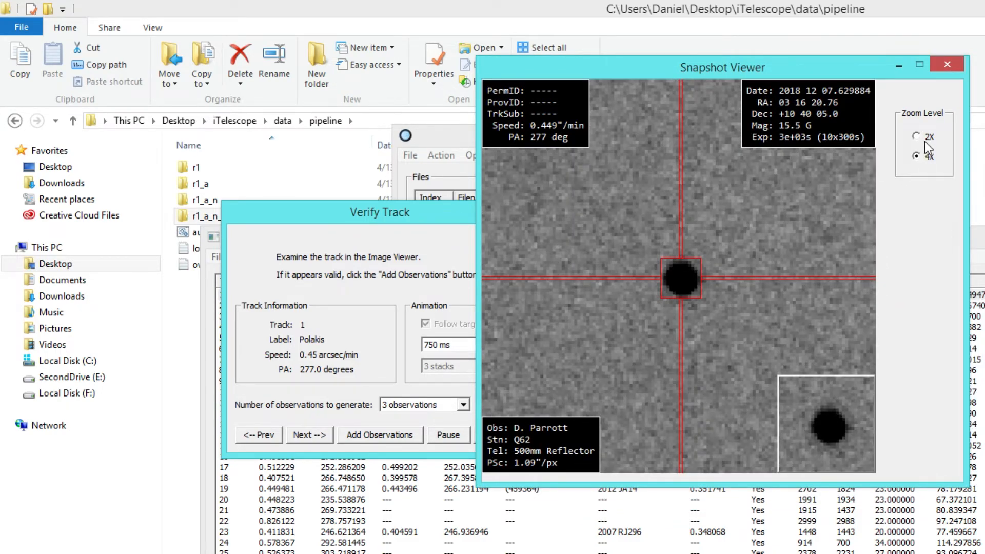
{"action": "left_click", "coordinate": [924, 141]}
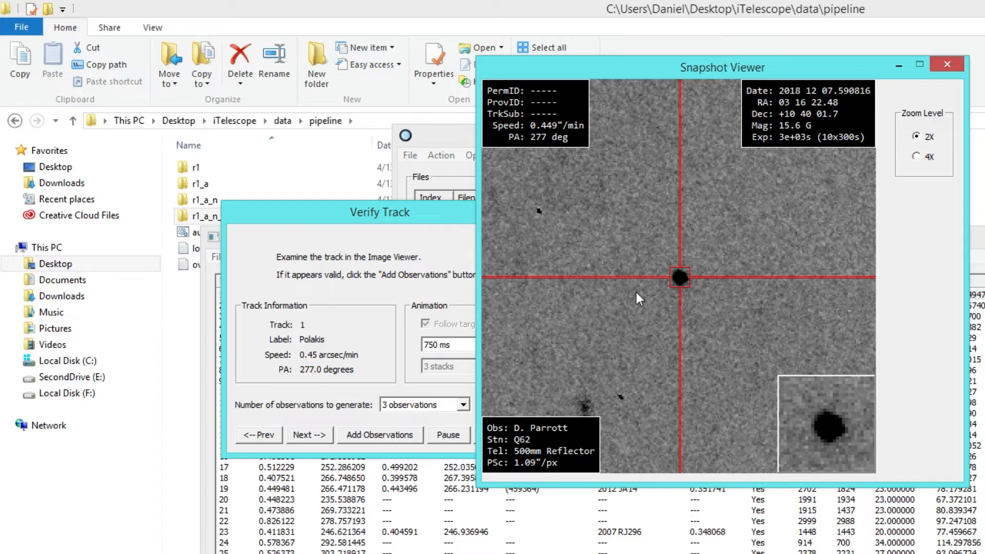
{"action": "left_click_drag", "start_coordinate": [623, 66], "coordinate": [652, 60]}
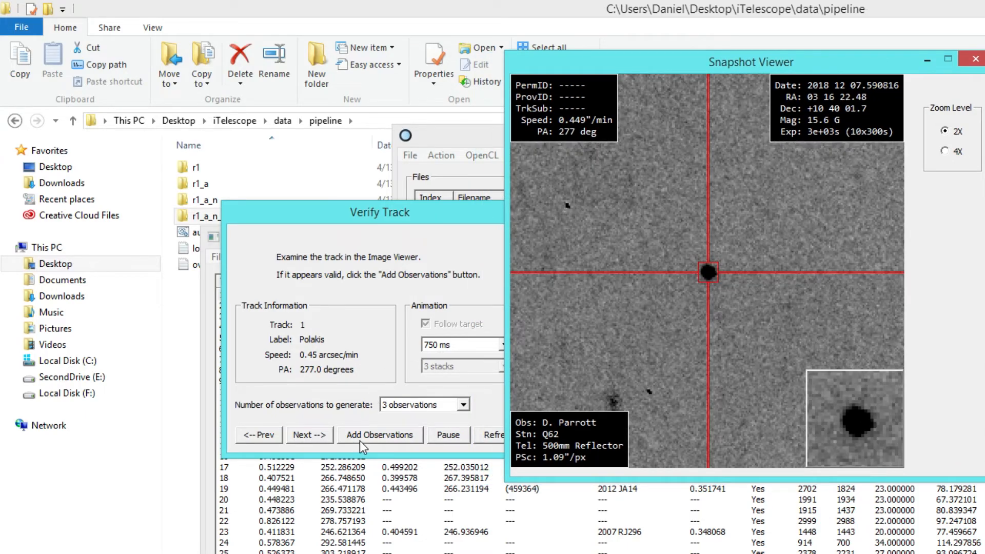
Step: Add three observations for track 1 with the proposed object designation and move the Observations window clear of the Verify Track window
{"action": "left_click", "coordinate": [361, 439]}
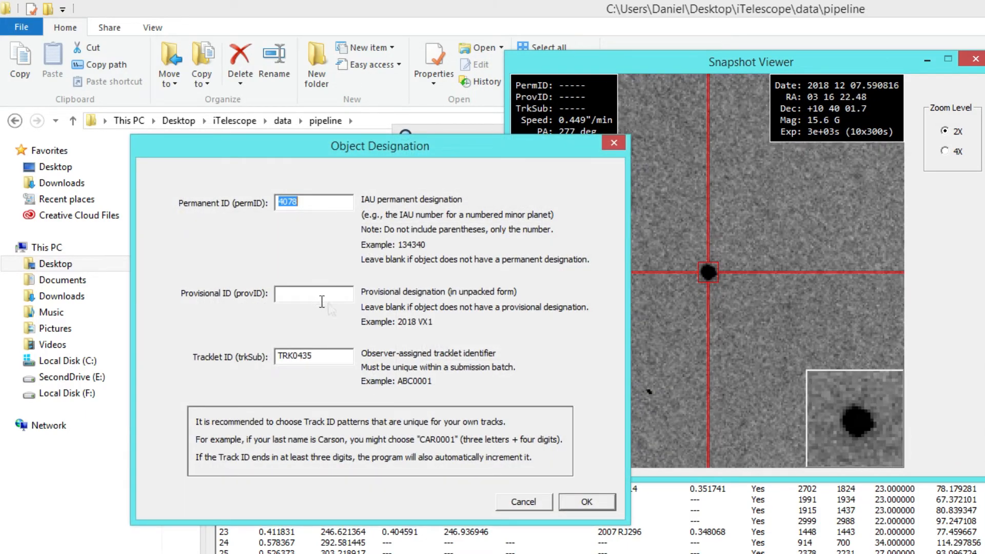
{"action": "left_click", "coordinate": [587, 502]}
{"action": "left_click_drag", "start_coordinate": [529, 186], "coordinate": [680, 317]}
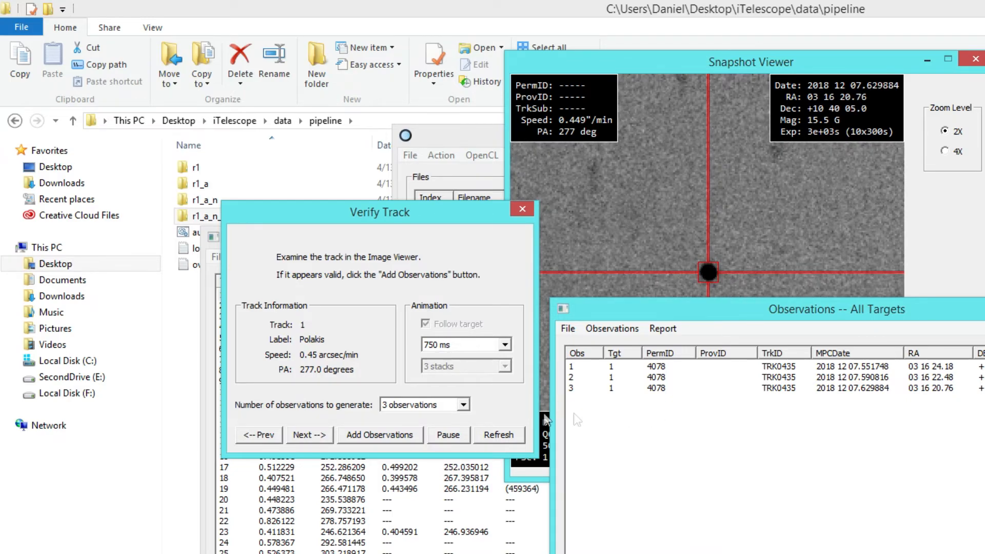
{"action": "left_click", "coordinate": [310, 434]}
{"action": "left_click_drag", "start_coordinate": [688, 315], "coordinate": [803, 318]}
{"action": "left_click", "coordinate": [386, 433]}
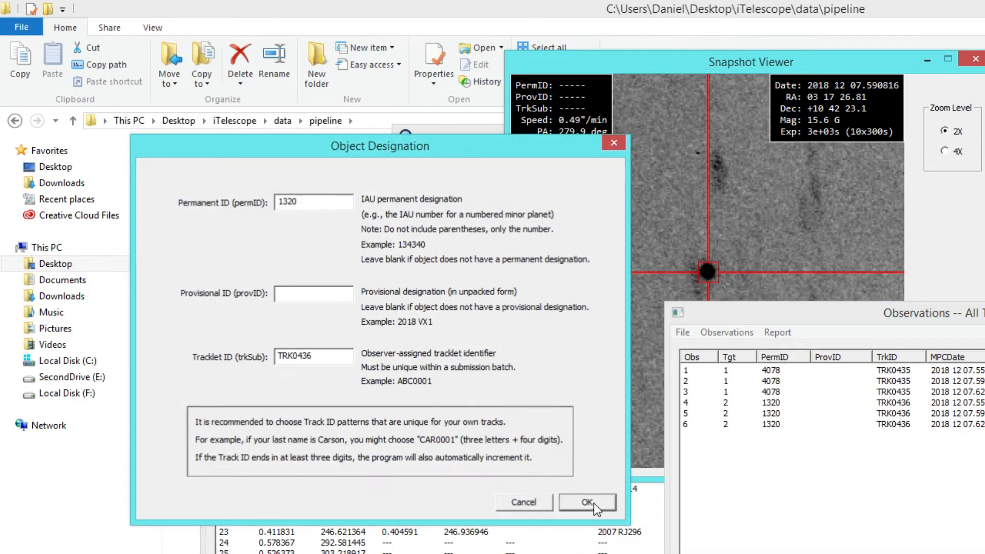
{"action": "left_click", "coordinate": [587, 503]}
{"action": "left_click", "coordinate": [314, 434]}
{"action": "left_click", "coordinate": [381, 434]}
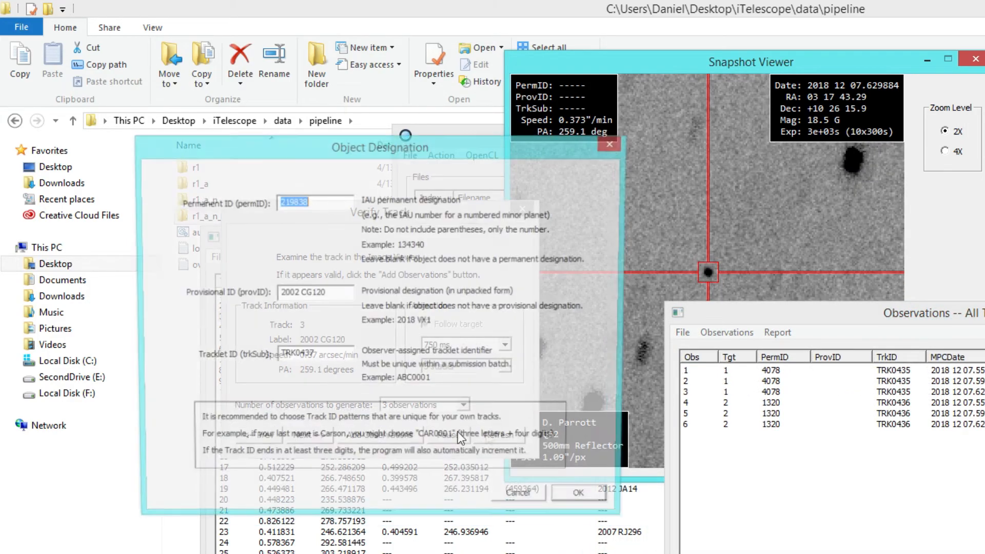
{"action": "left_click", "coordinate": [587, 504]}
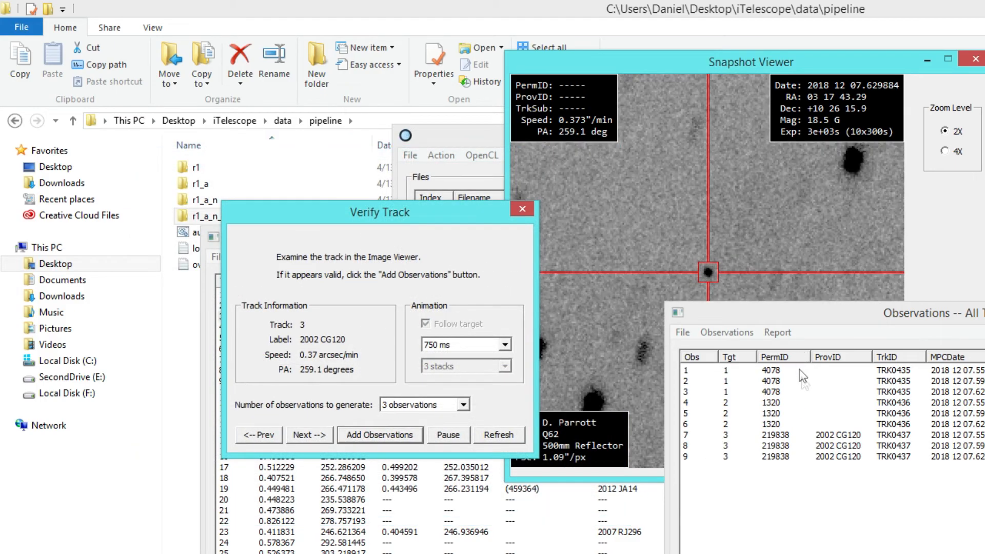
Step: Add three observations each for tracks 4, 5 and 6, accepting the designations proposed for 2003 UW195, 2002 GE81 and 2001 TJ1
{"action": "left_click", "coordinate": [322, 437]}
{"action": "left_click", "coordinate": [367, 439]}
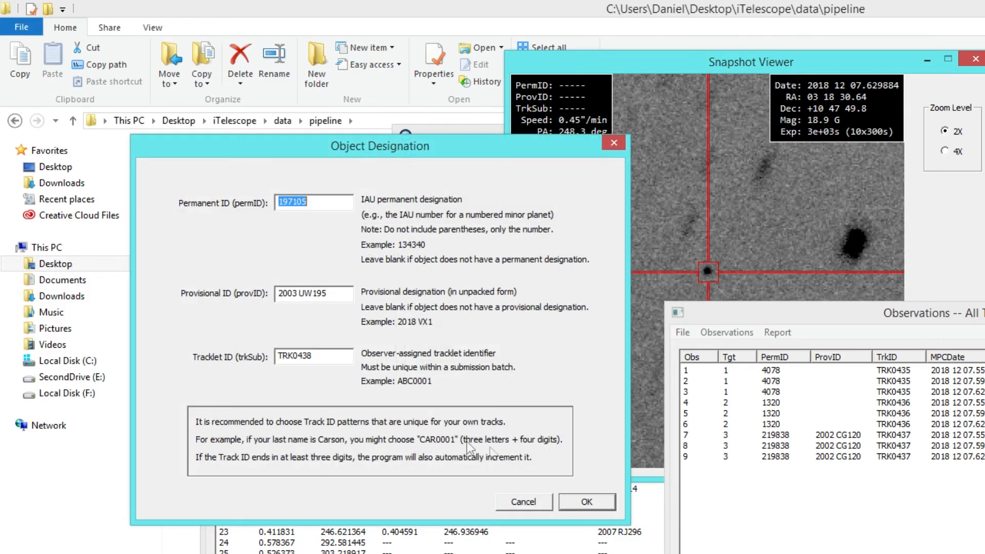
{"action": "left_click", "coordinate": [588, 503]}
{"action": "left_click", "coordinate": [320, 436]}
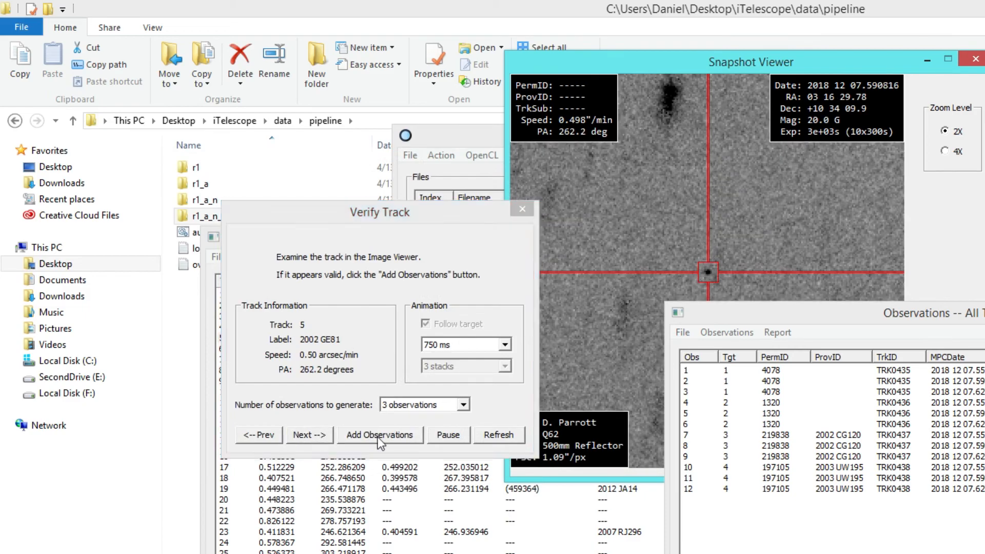
{"action": "left_click", "coordinate": [367, 436]}
{"action": "left_click", "coordinate": [586, 502]}
{"action": "left_click", "coordinate": [321, 437]}
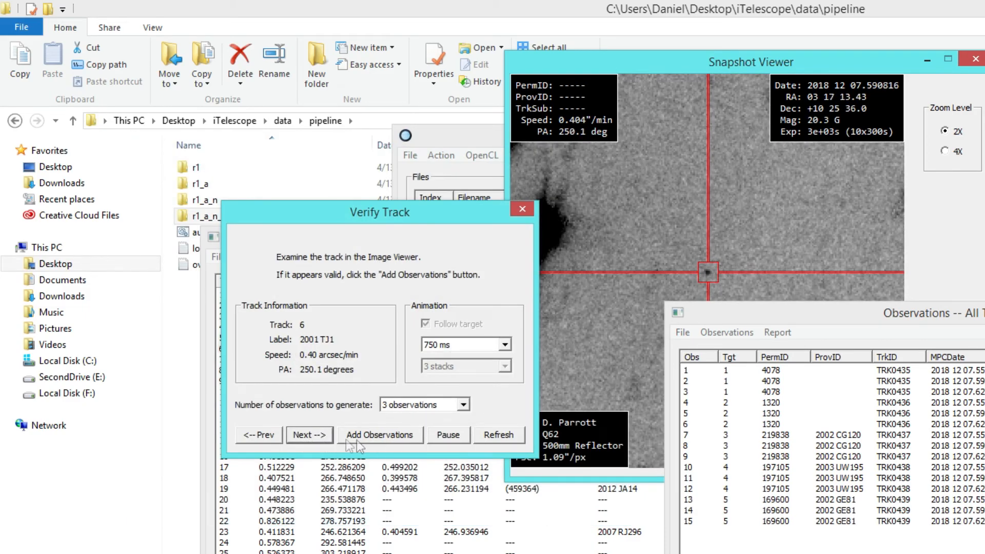
{"action": "left_click", "coordinate": [367, 439]}
{"action": "left_click", "coordinate": [588, 502]}
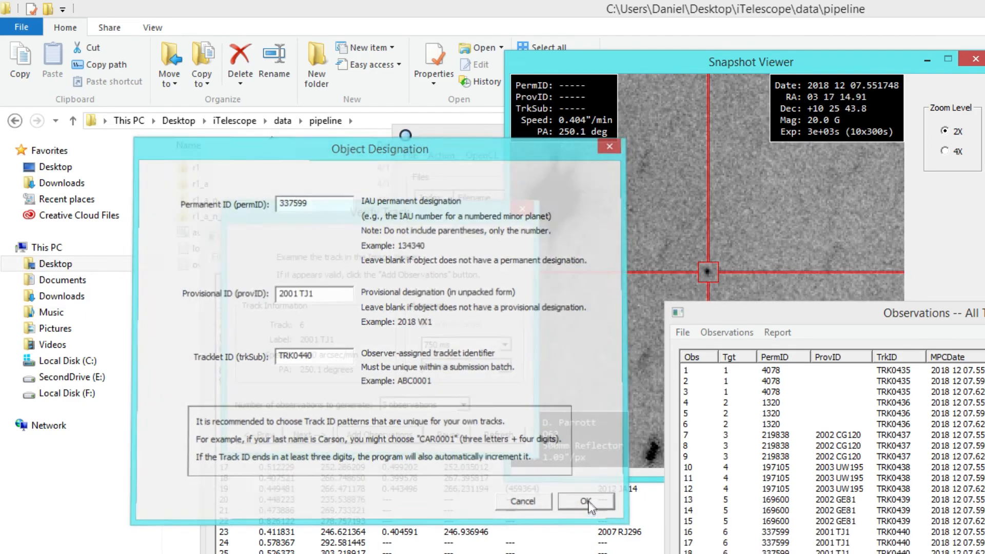
Step: Rearrange the Observations, Snapshot Viewer and Verify Track windows so that the snapshot and the full observation list can be seen together
{"action": "left_click_drag", "start_coordinate": [780, 314], "coordinate": [810, 232]}
{"action": "left_click_drag", "start_coordinate": [648, 64], "coordinate": [455, 20]}
{"action": "left_click_drag", "start_coordinate": [831, 241], "coordinate": [845, 227]}
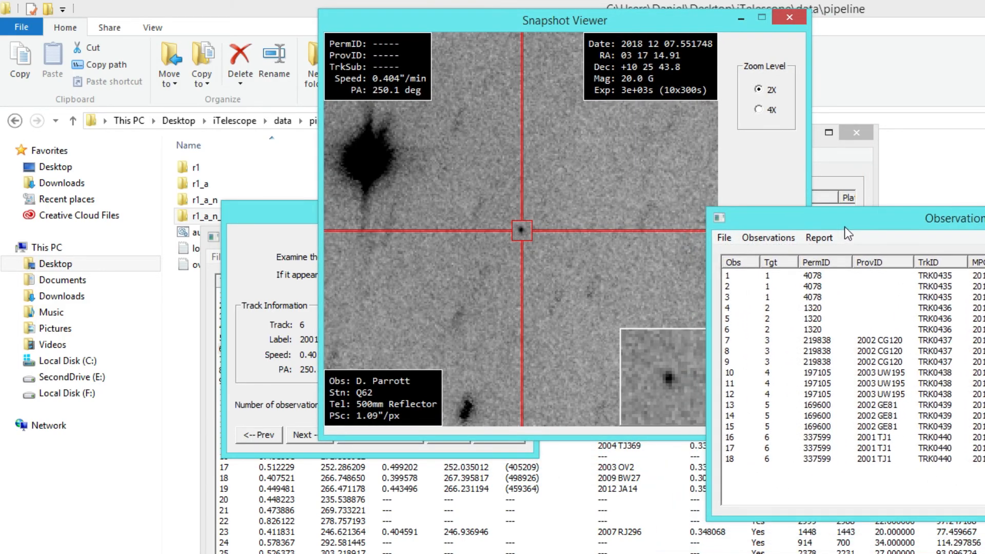
{"action": "left_click_drag", "start_coordinate": [313, 218], "coordinate": [267, 279]}
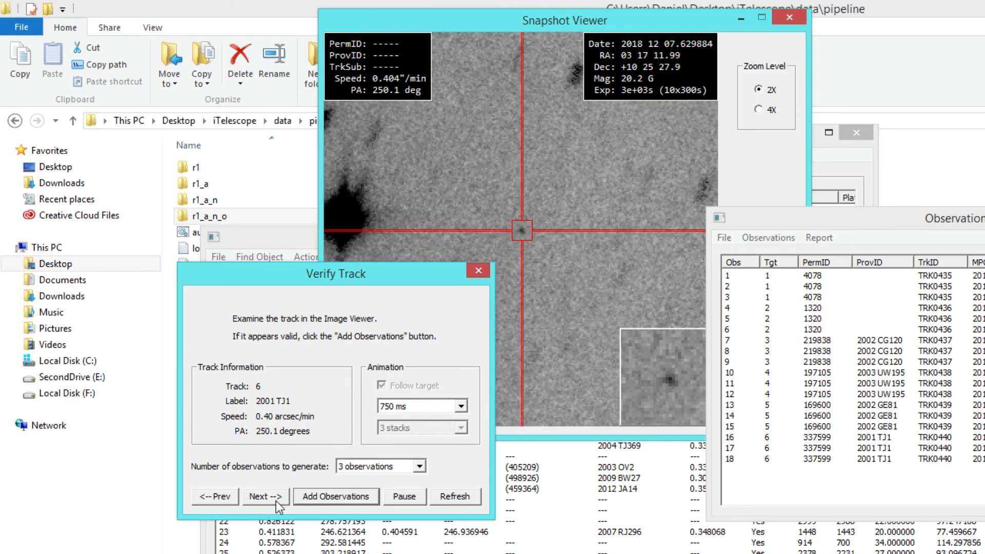
Step: Add three observations for track 7 with the proposed designation 2000 PP27 and move the Observations window off the snapshot
{"action": "left_click", "coordinate": [274, 501]}
{"action": "left_click", "coordinate": [328, 500]}
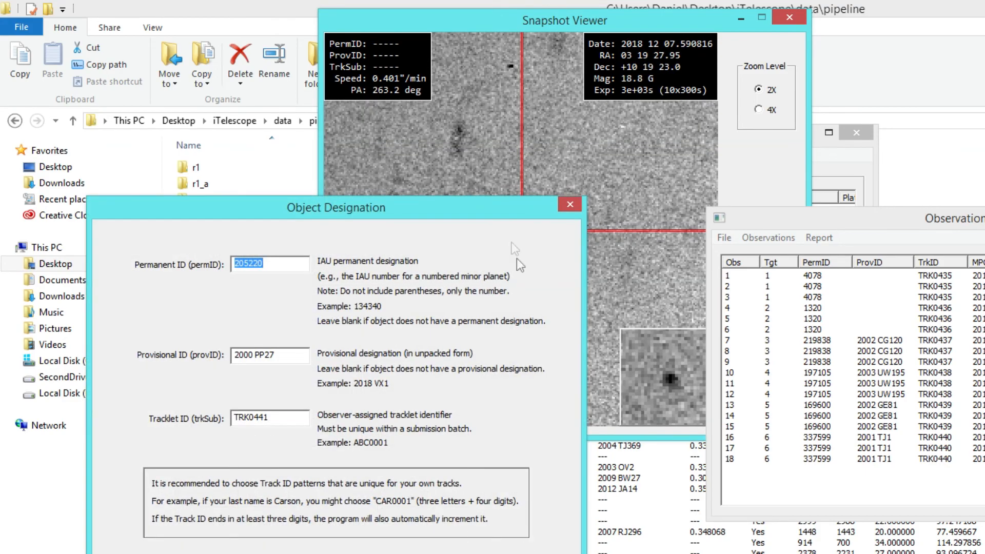
{"action": "left_click", "coordinate": [507, 530]}
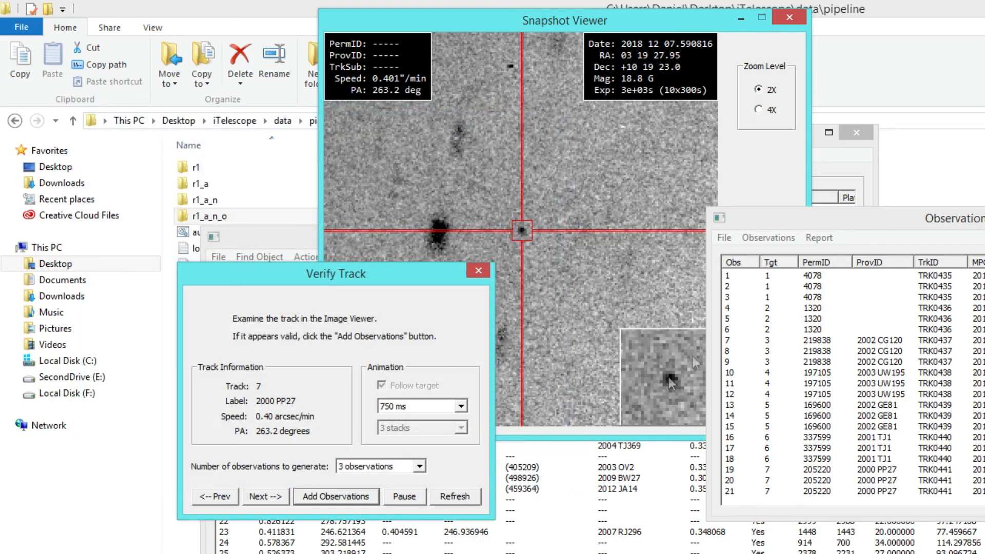
{"action": "left_click_drag", "start_coordinate": [768, 217], "coordinate": [723, 224]}
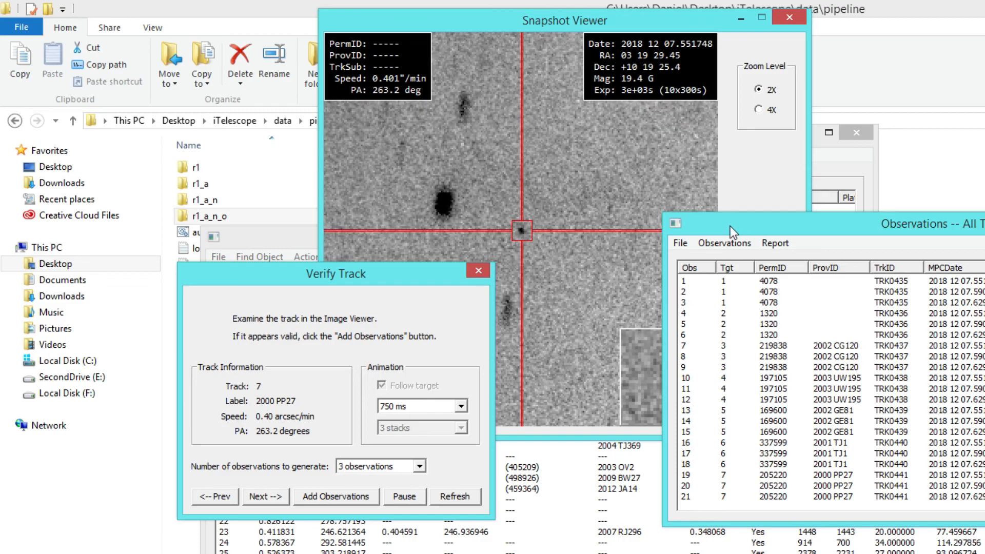
{"action": "left_click_drag", "start_coordinate": [725, 226], "coordinate": [813, 272]}
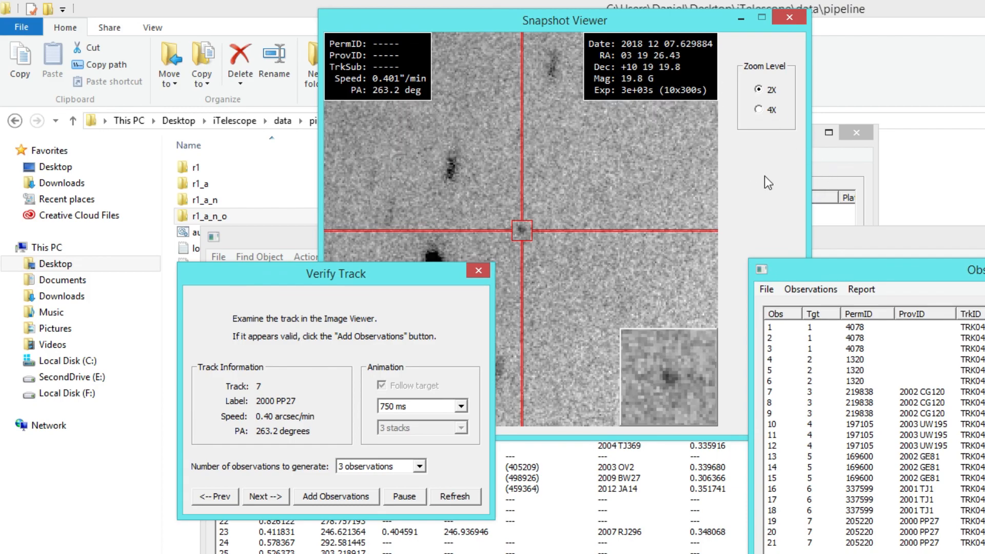